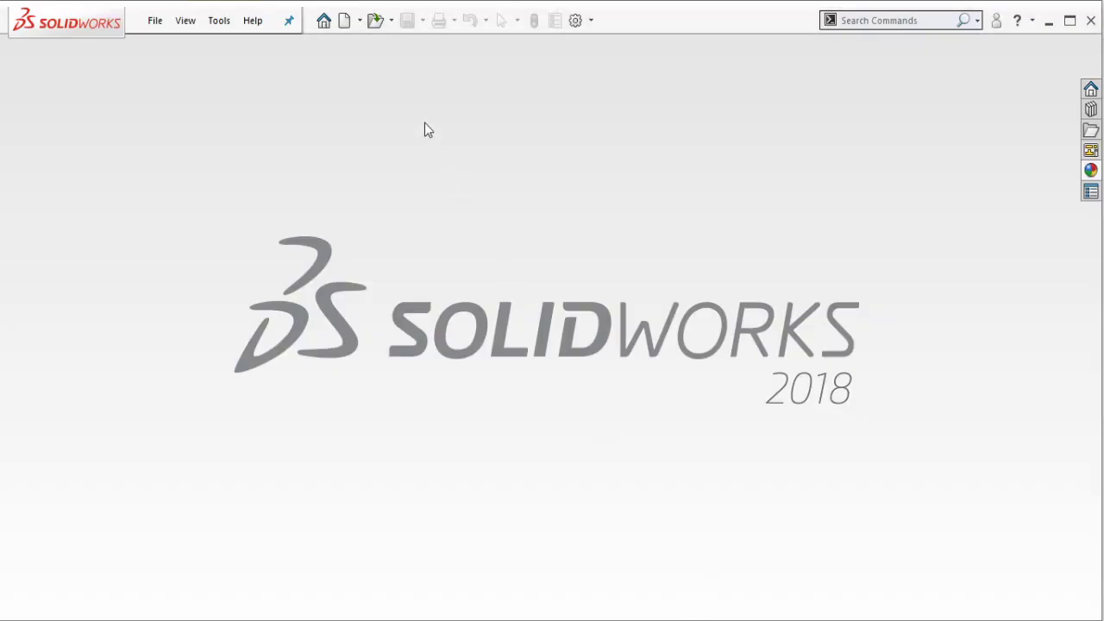
Step: Create a new Part document and select the Front Plane for sketching
left_click(345, 21)
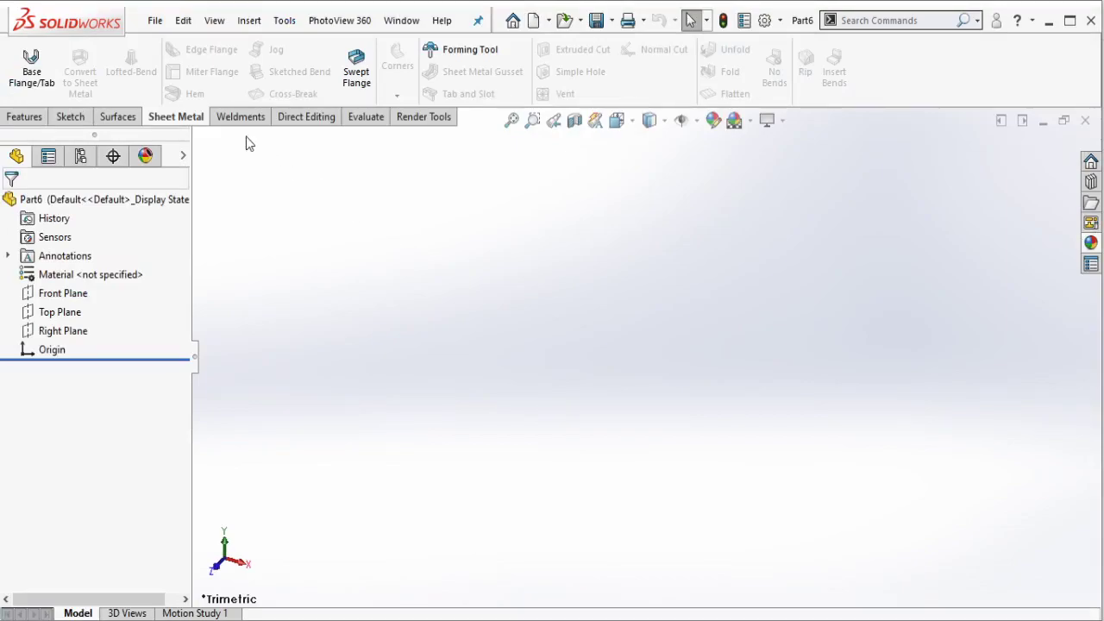
right_click(197, 121)
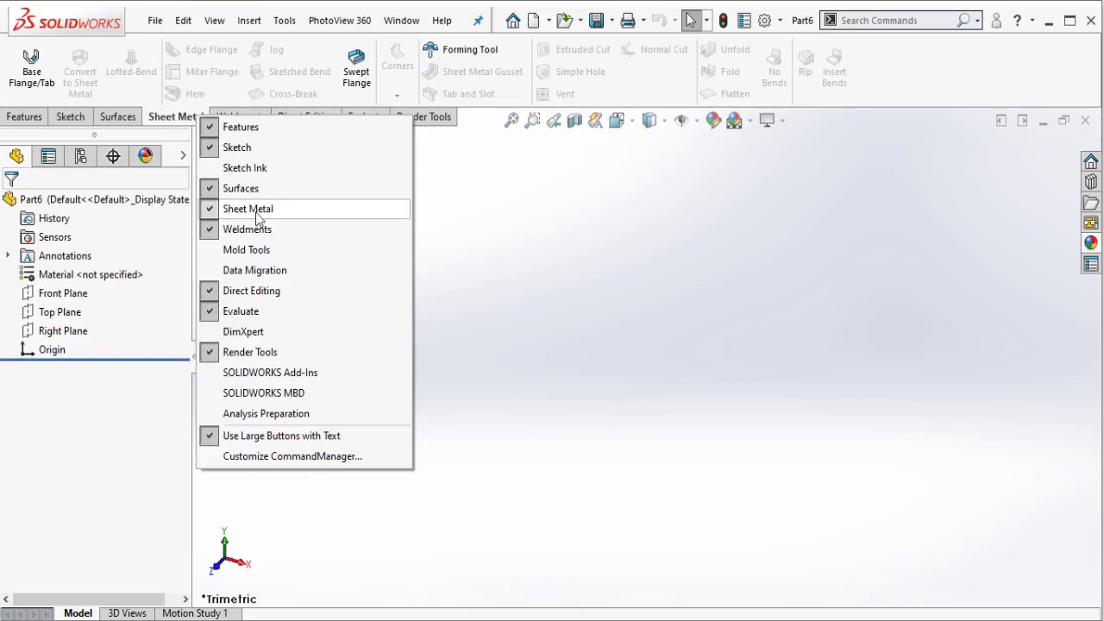
left_click(441, 221)
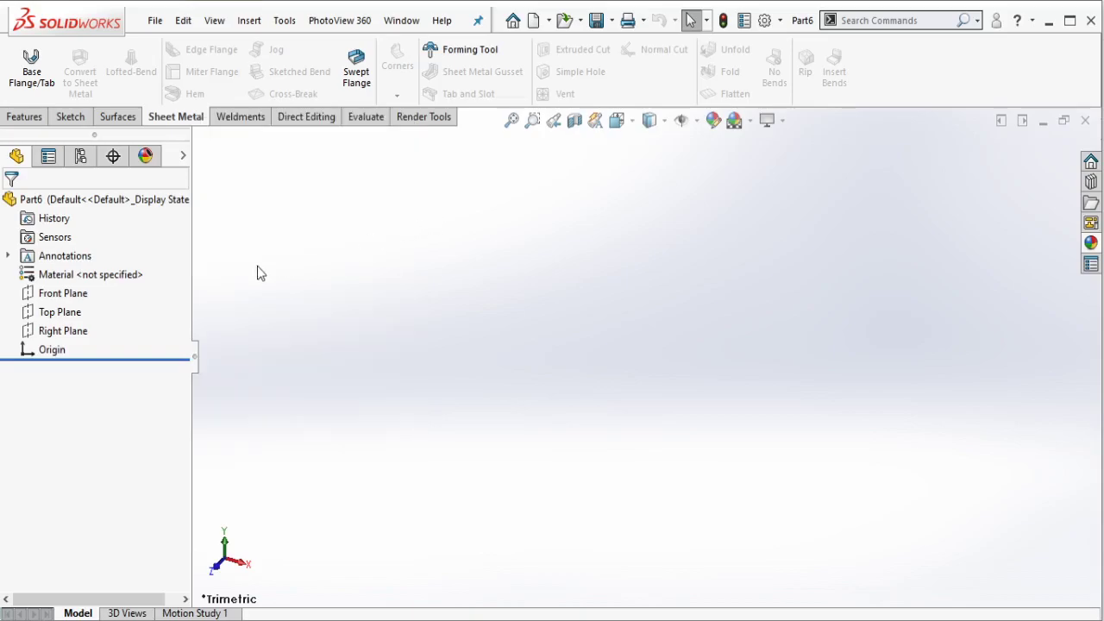
left_click(63, 293)
Step: Draw a 150 by 85 corner rectangle from the origin on the Front Plane
left_click(82, 268)
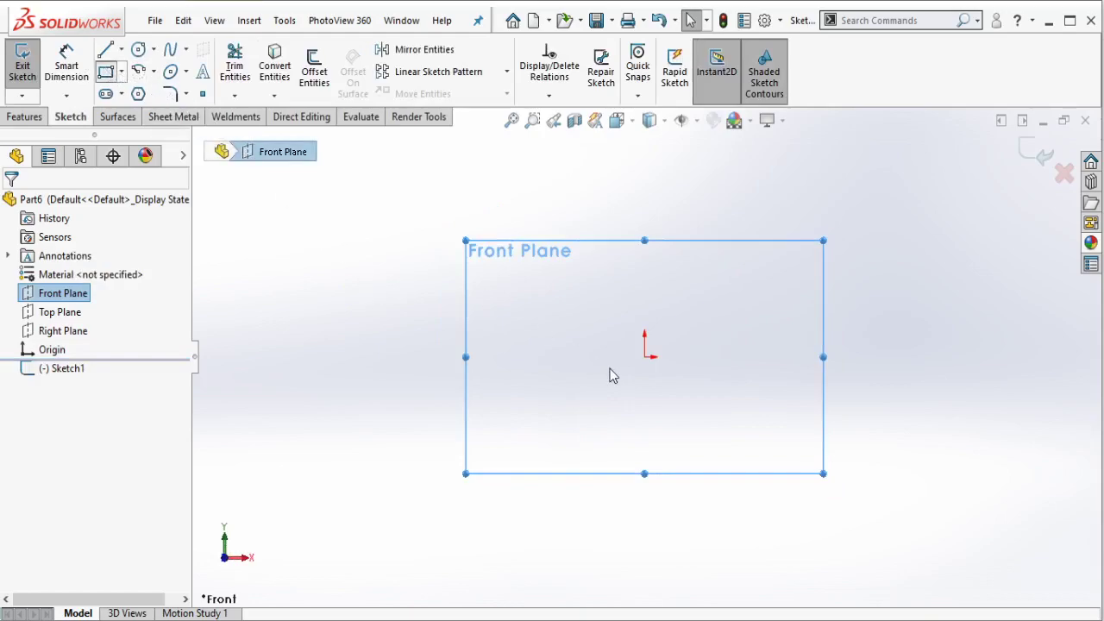
left_click(644, 356)
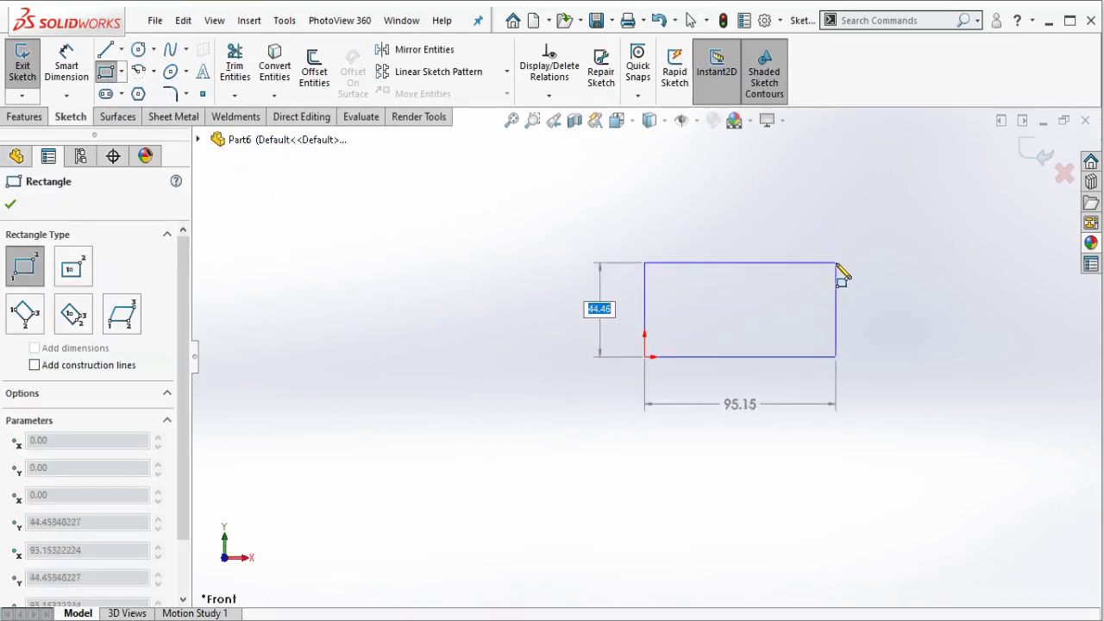
type("85")
key("Tab")
type("1")
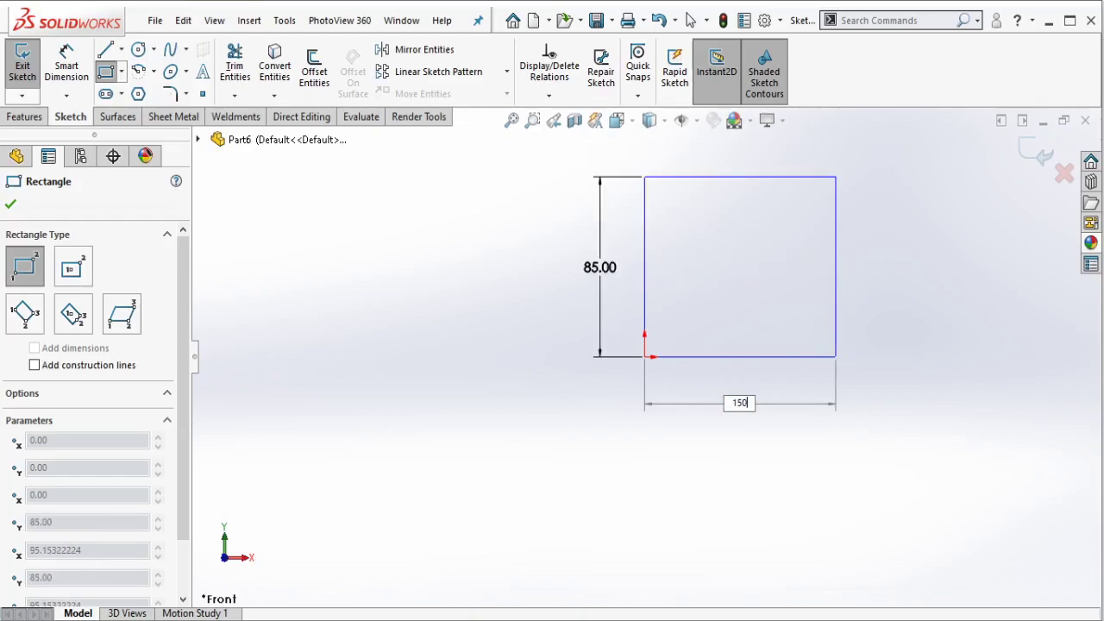
key("Return")
key("Escape")
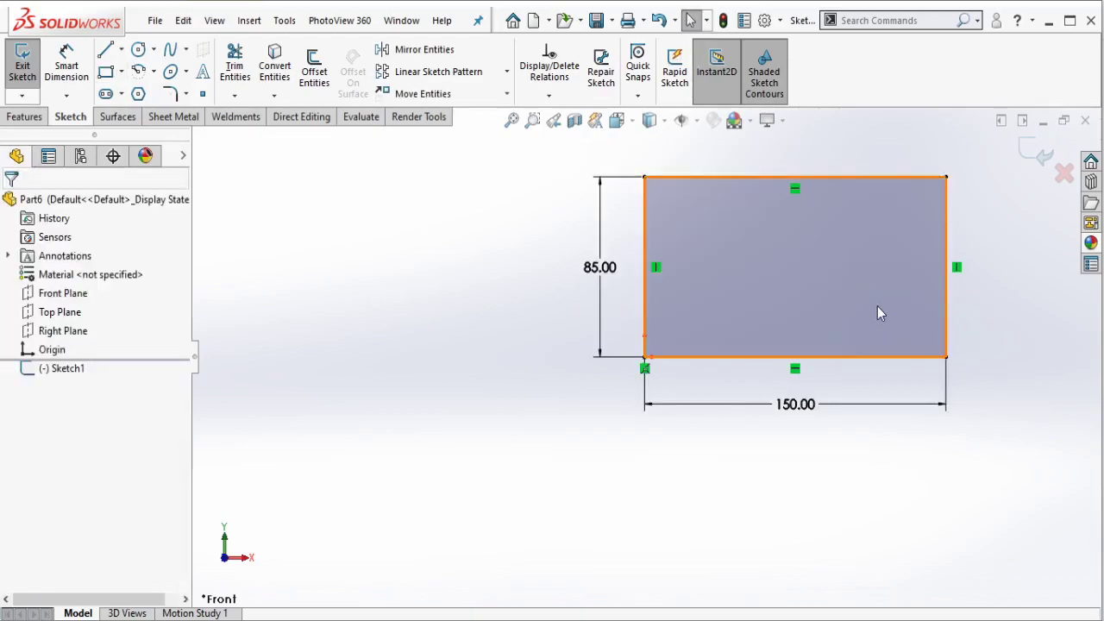
middle_click_drag(880, 313, 444, 146)
Step: Extrude the 150 by 85 rectangle 60 mm deep as Boss-Extrude1
left_click(24, 117)
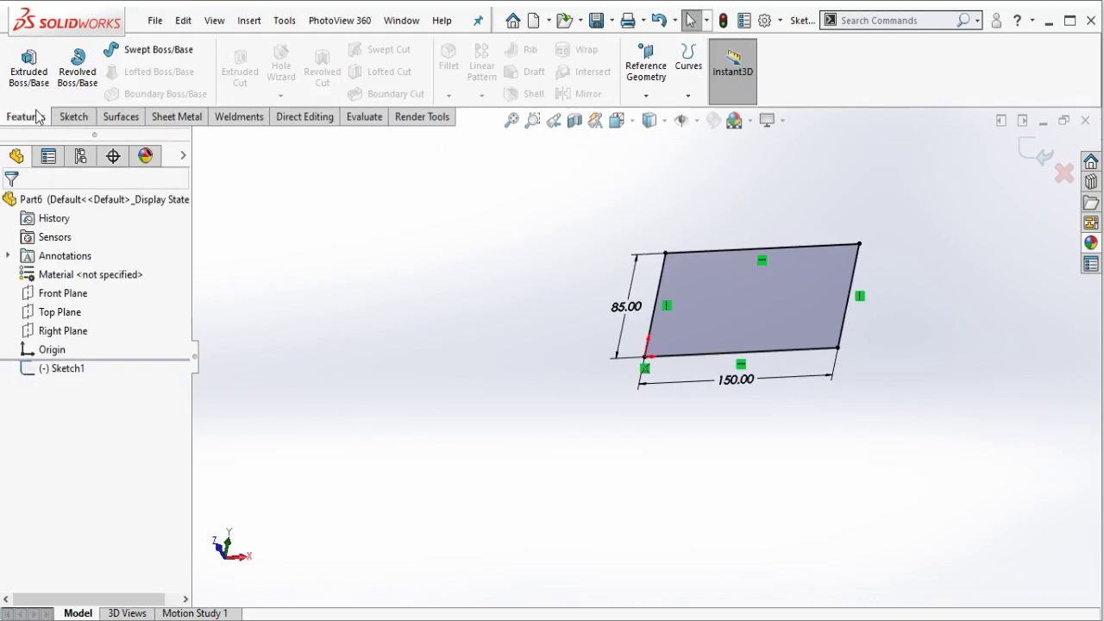
left_click(28, 69)
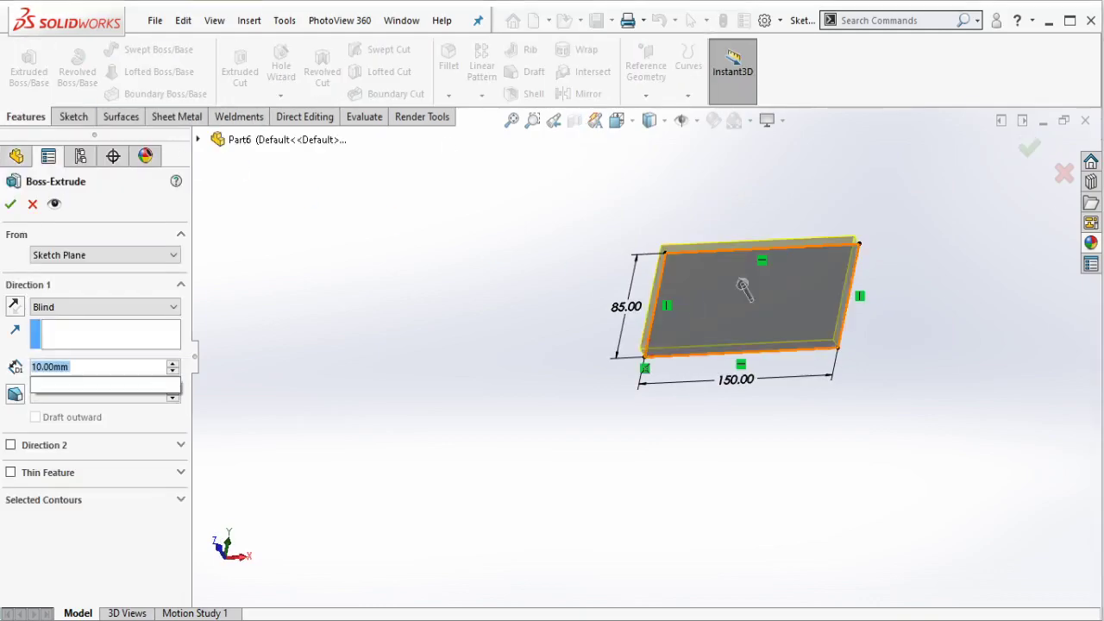
type("60")
key("Return")
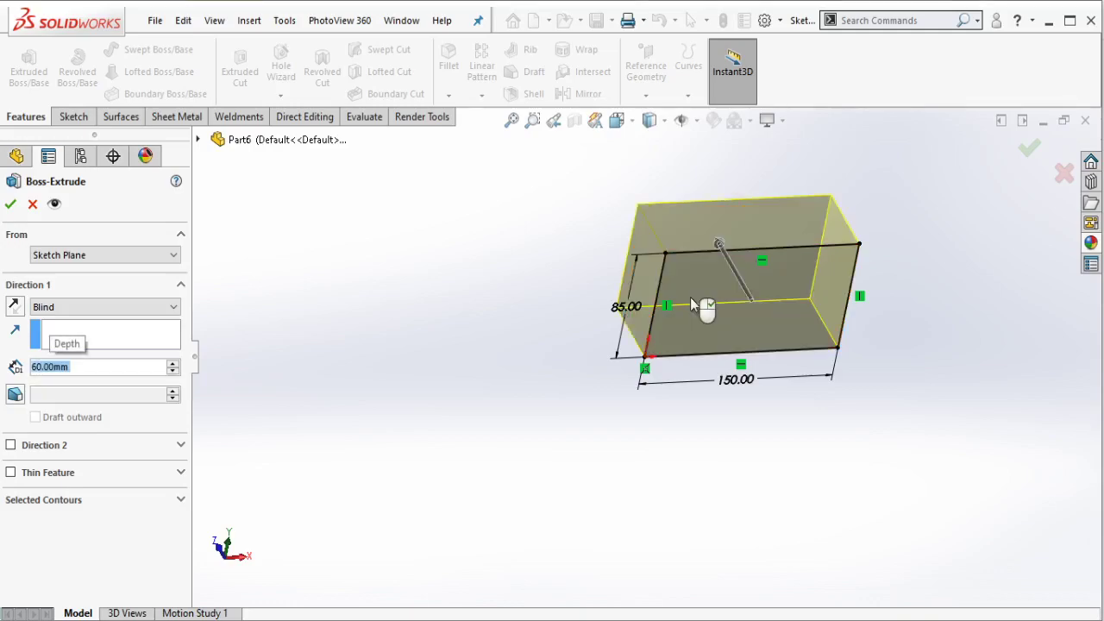
right_click(690, 304)
middle_click_drag(690, 304, 803, 204)
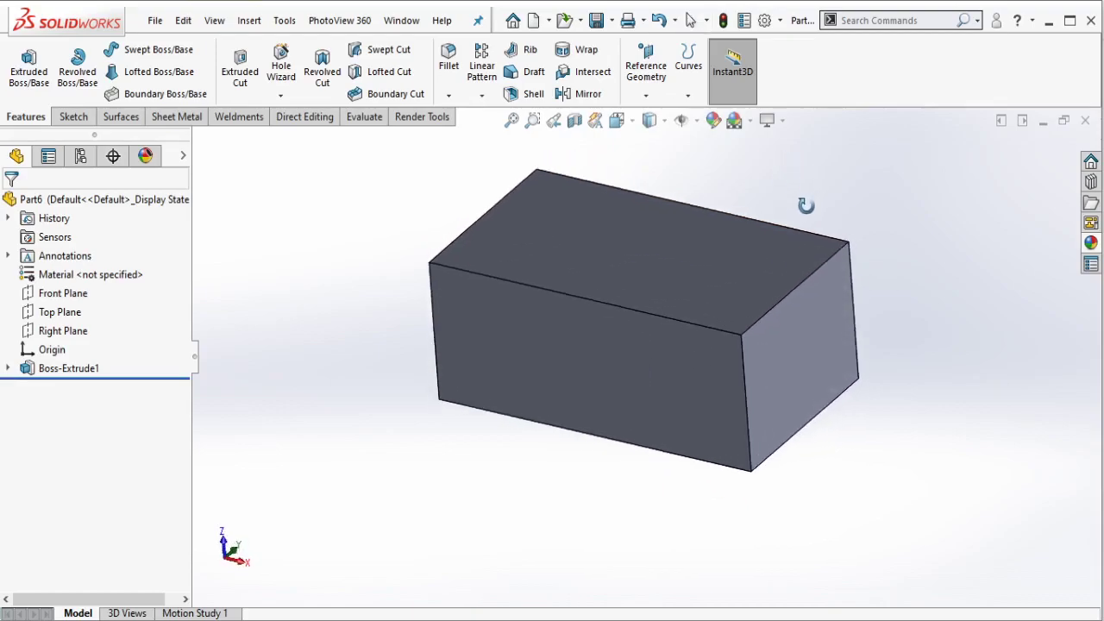
Step: Start Convert to Sheet Metal with the box's bottom face as the fixed face
left_click(176, 116)
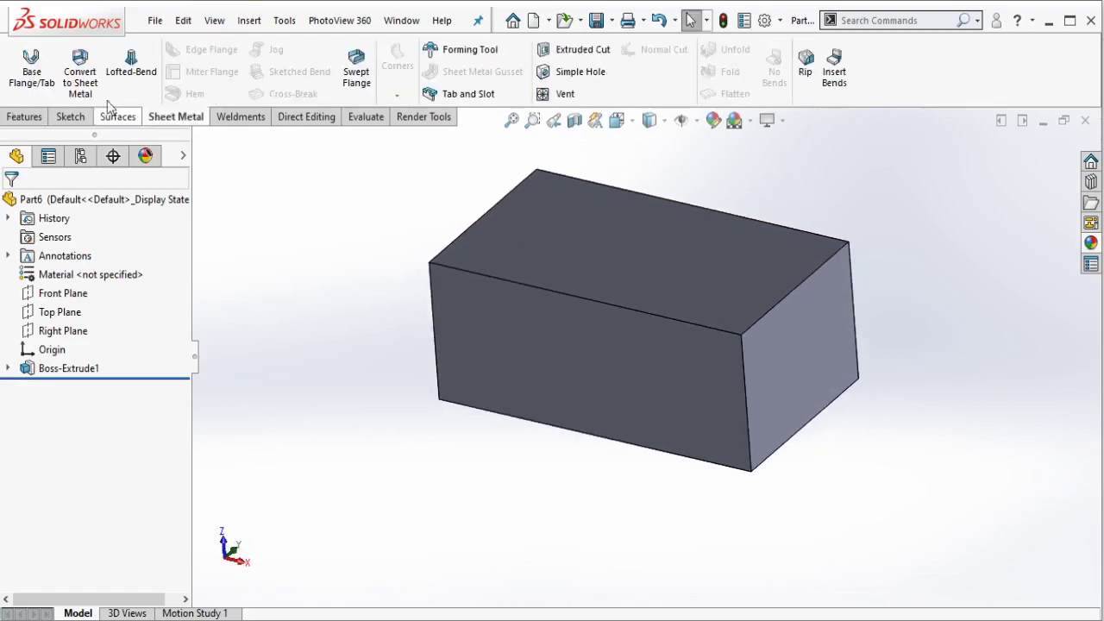
left_click(79, 69)
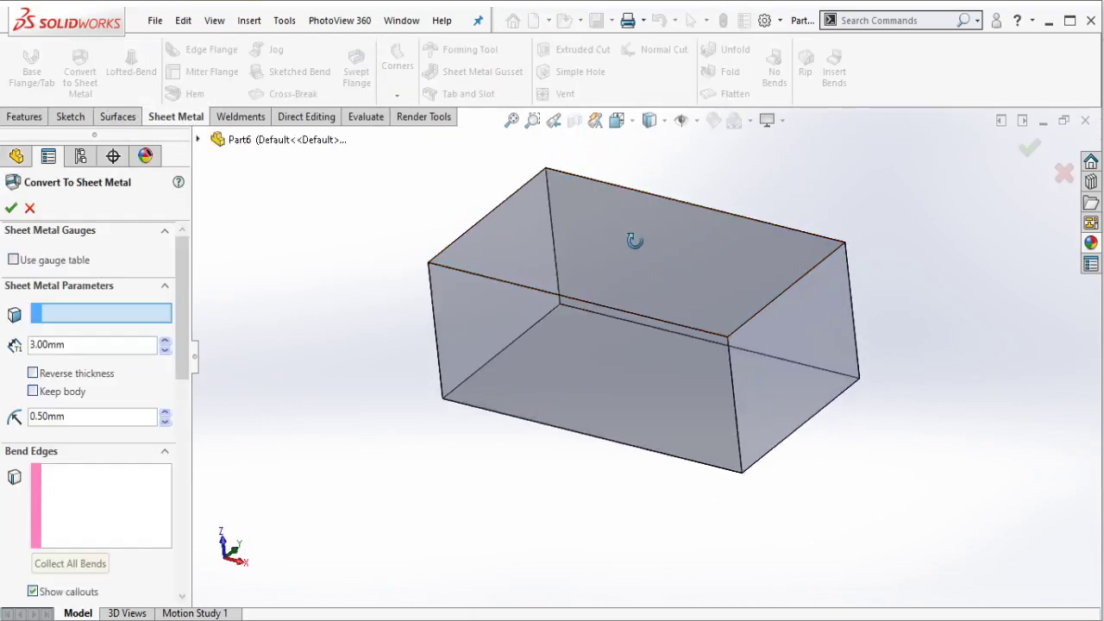
mouse_move(635, 238)
middle_mouse_down()
mouse_move(602, 249)
mouse_move(687, 289)
middle_mouse_up()
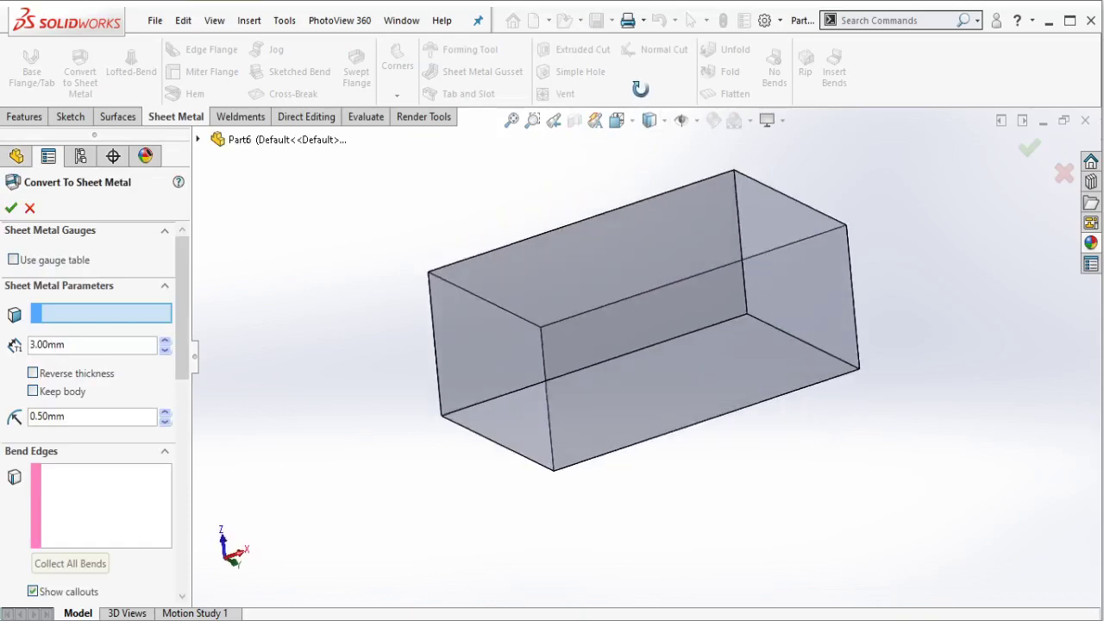
left_click(700, 368)
Step: Select the four bottom edges of the box as bend edges
mouse_move(699, 368)
middle_mouse_down()
mouse_move(636, 475)
mouse_move(740, 424)
middle_mouse_up()
left_click(743, 405)
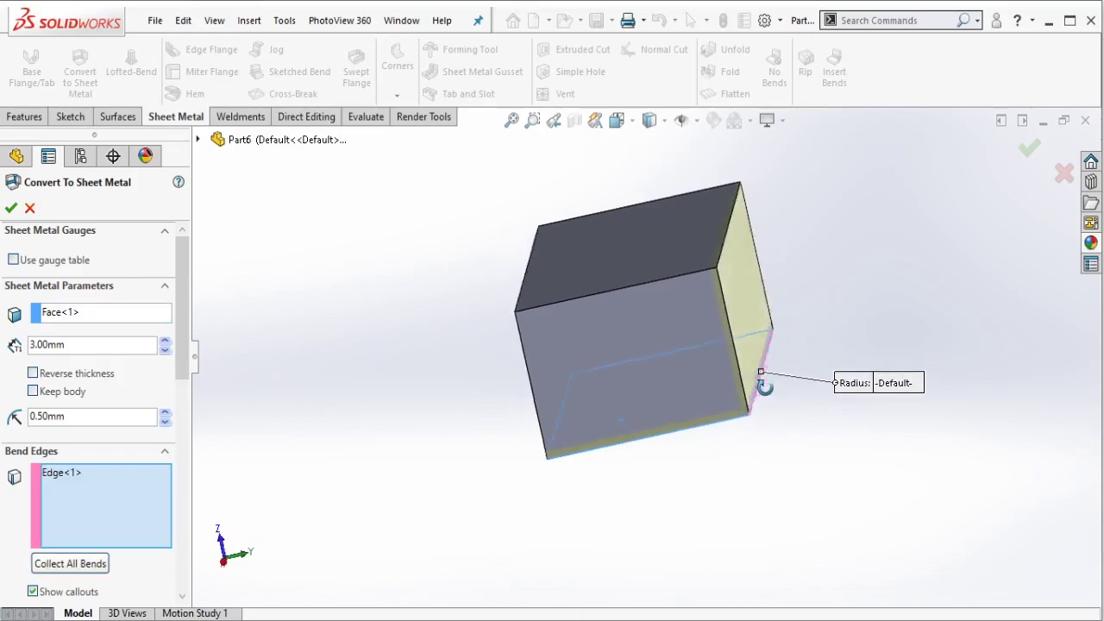
mouse_move(765, 383)
middle_mouse_down()
mouse_move(846, 394)
mouse_move(850, 365)
mouse_move(937, 370)
mouse_move(470, 254)
middle_mouse_up()
left_click(857, 348)
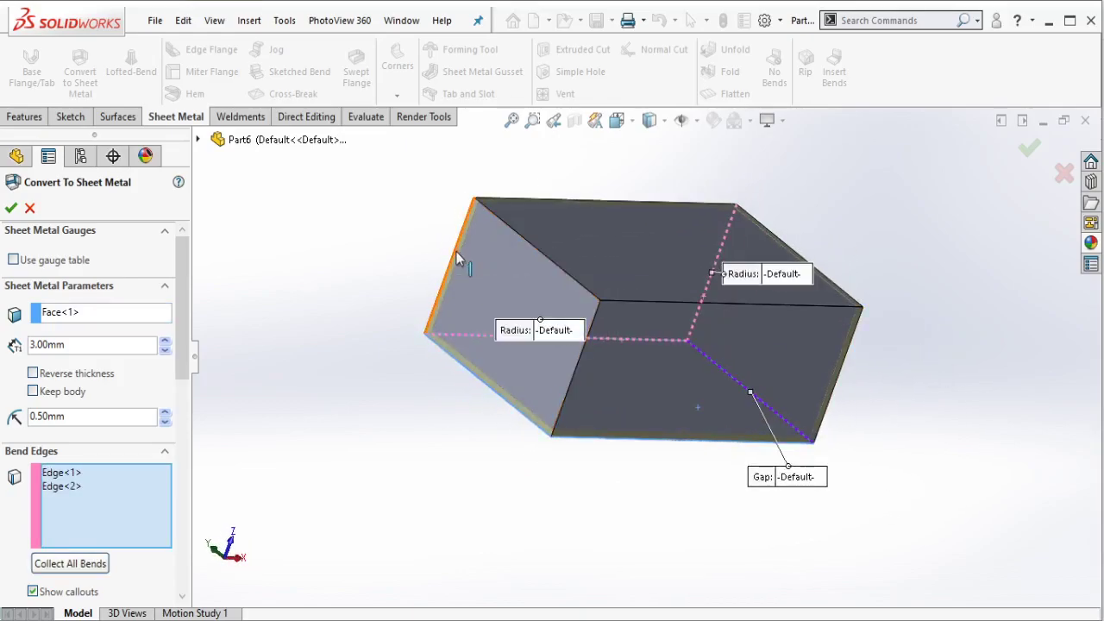
left_click(459, 260)
middle_click_drag(636, 370, 514, 358)
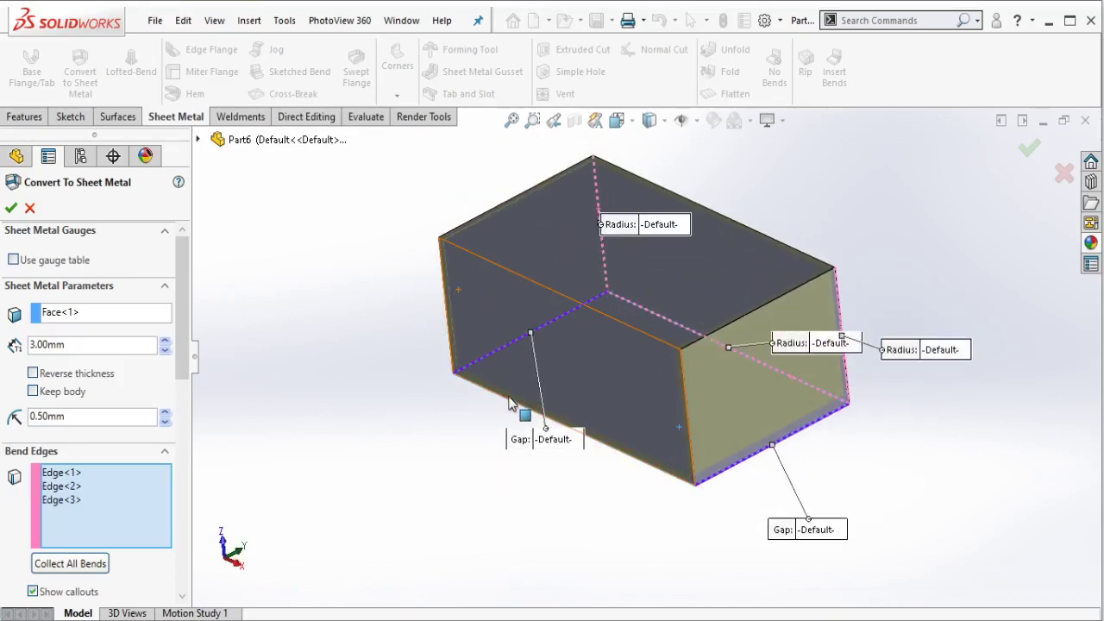
left_click(512, 400)
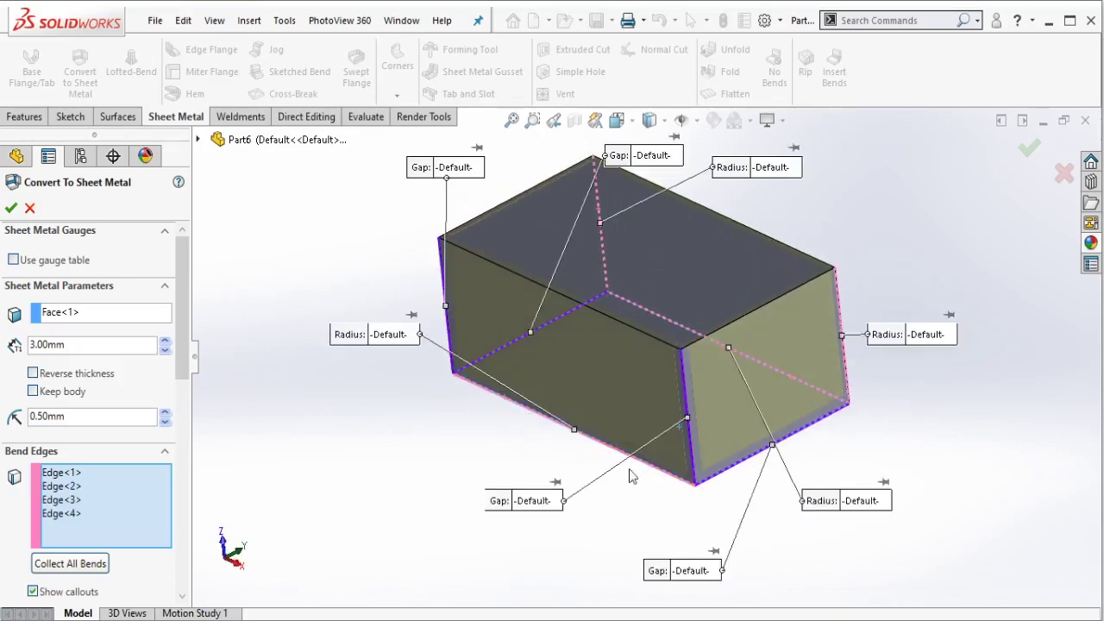
Step: Set 2.00 mm thickness, adjust the bend radius, set 0.20 mm corner gap, and accept
scroll(168, 363, "down", 1)
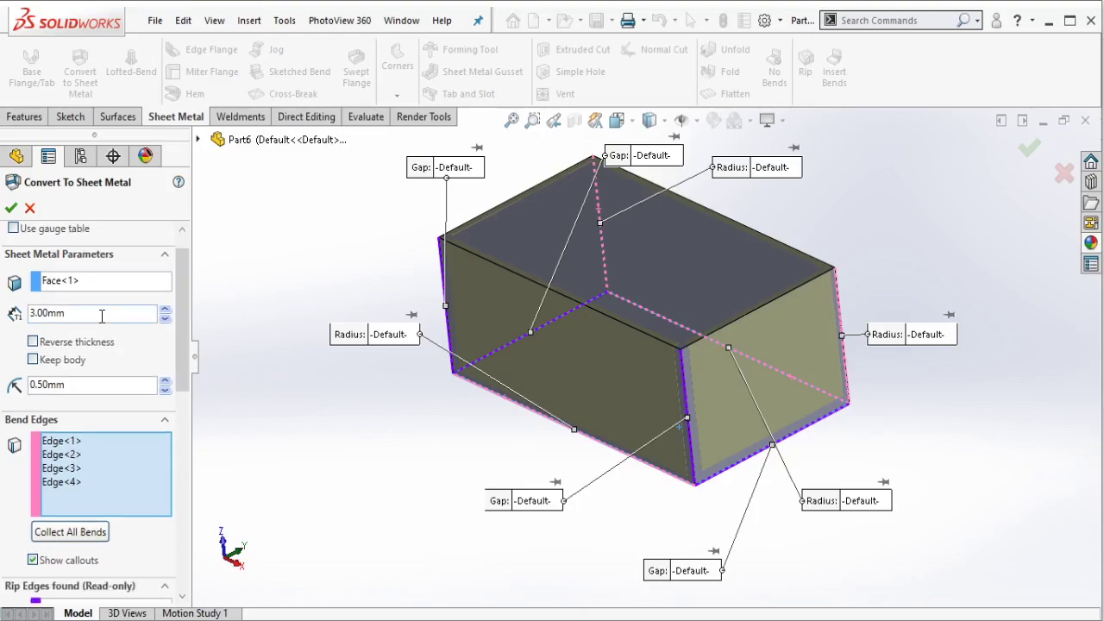
left_click_drag(69, 313, 16, 318)
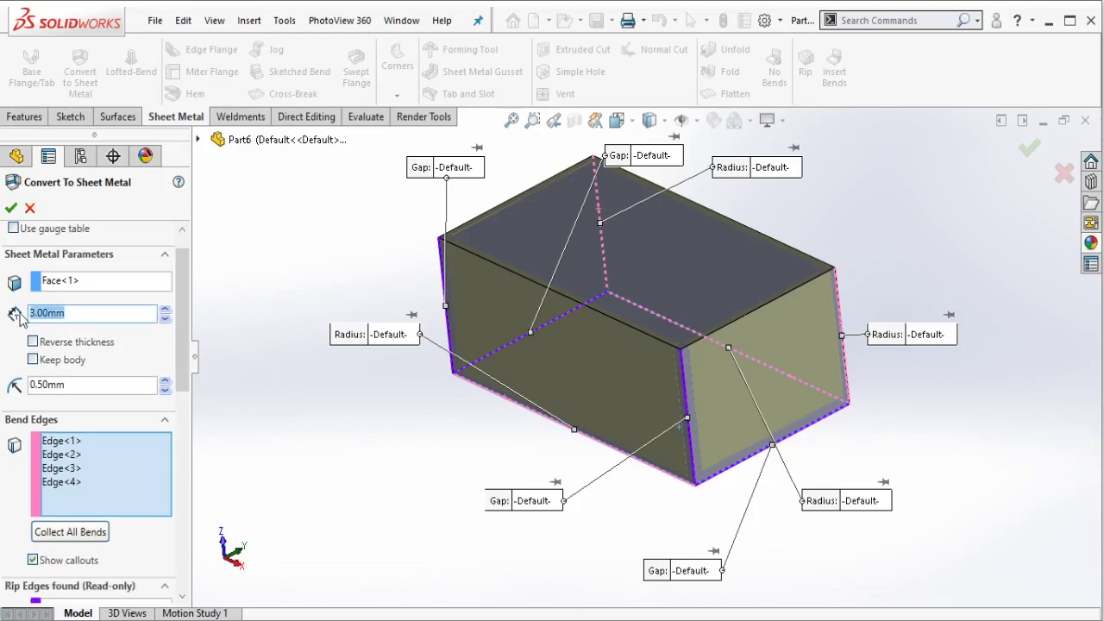
type("2")
key("Return")
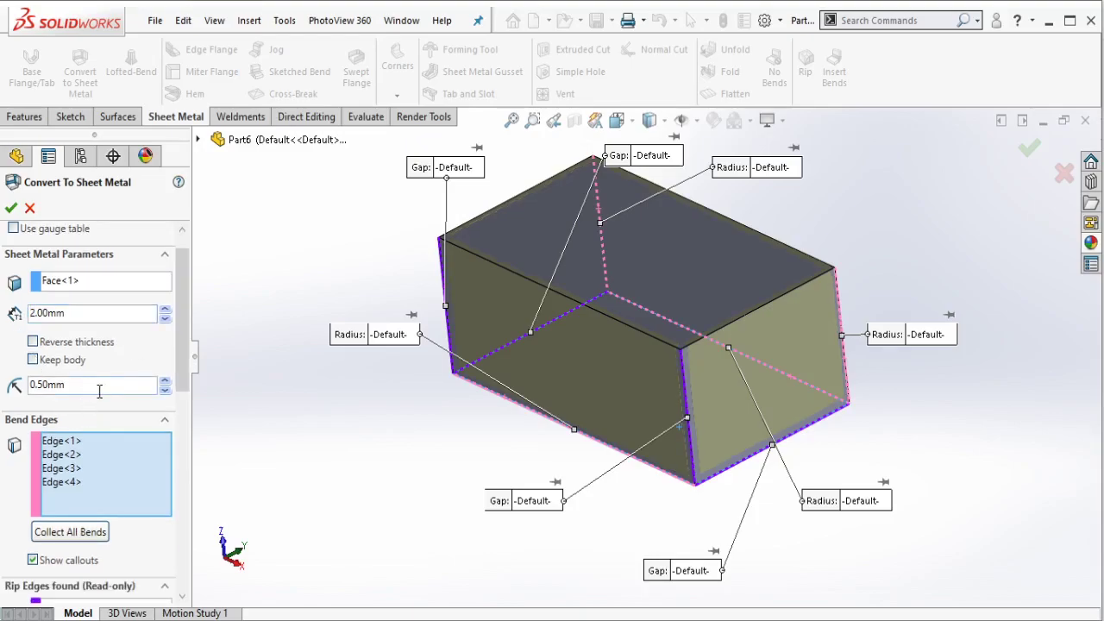
left_click_drag(67, 385, 6, 395)
type("0.2")
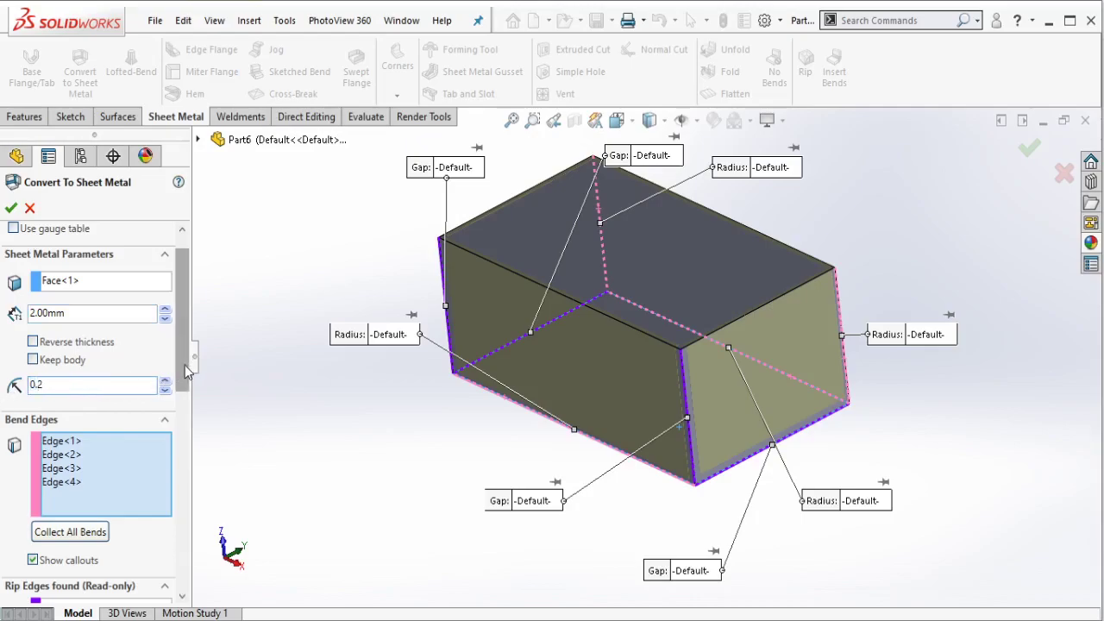
left_click_drag(184, 365, 182, 535)
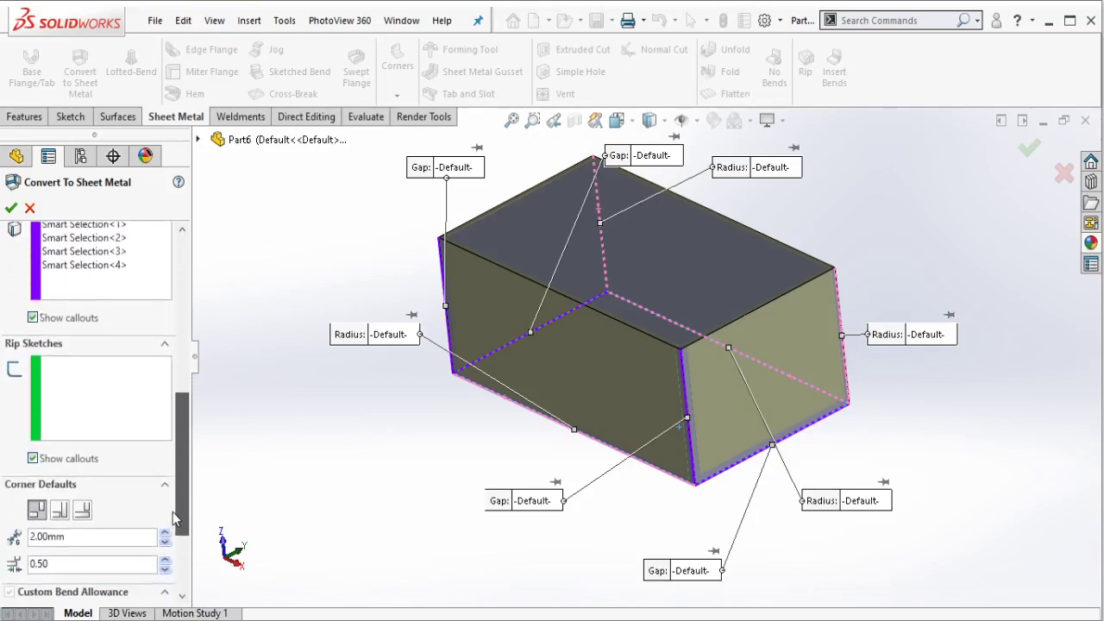
left_click_drag(52, 464, 10, 463)
type("0.")
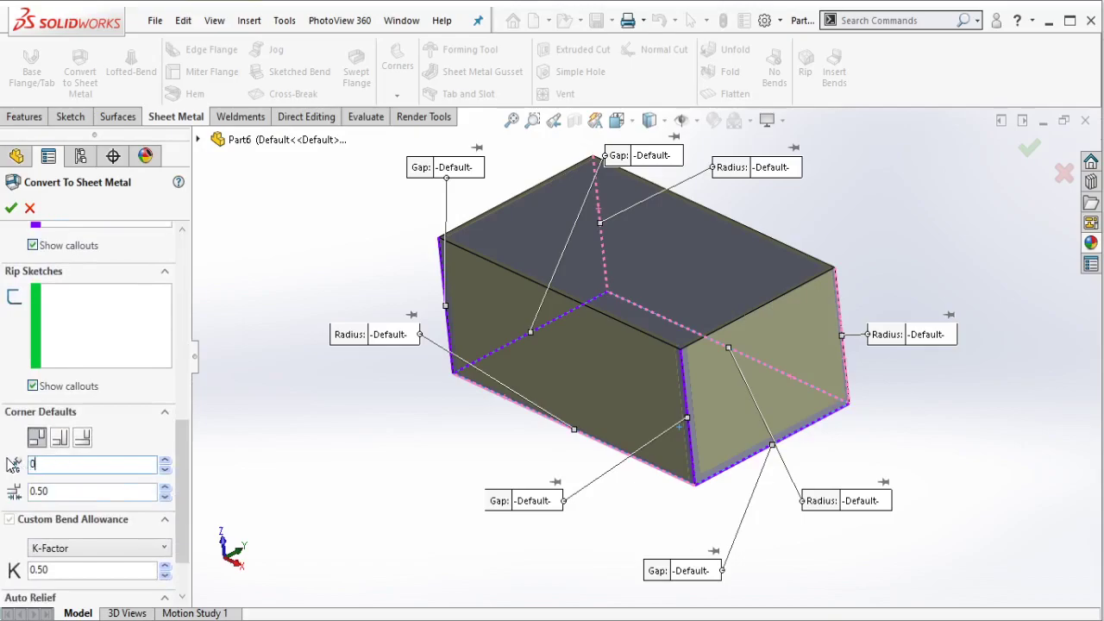
left_click(11, 208)
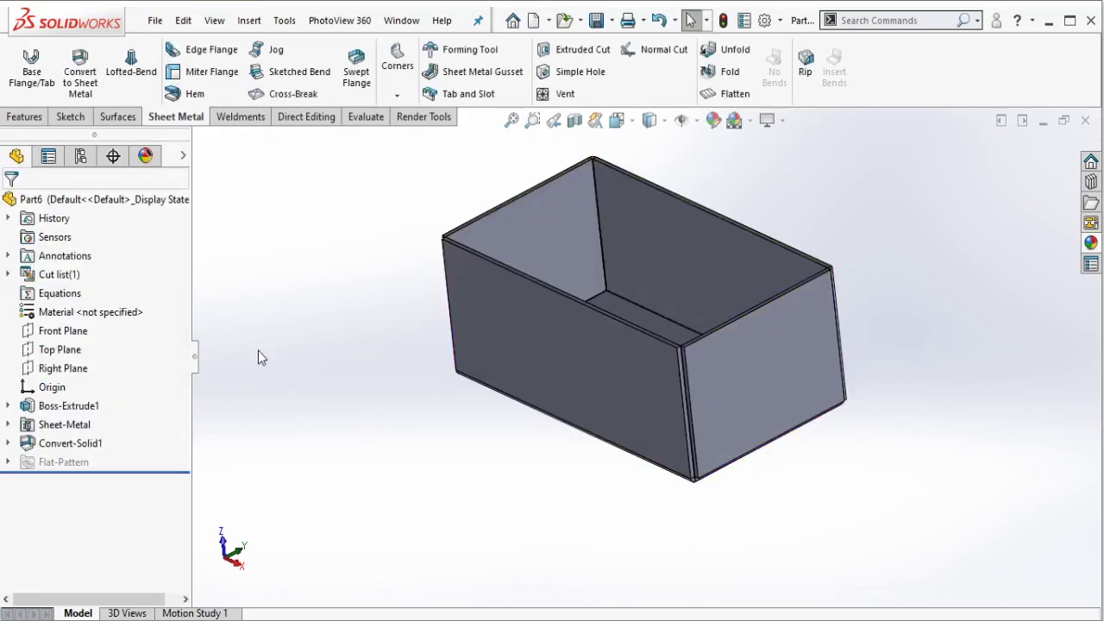
Step: Orbit to show the tray's underside, then launch a blank Notepad window
mouse_move(258, 350)
middle_mouse_down()
mouse_move(530, 278)
mouse_move(529, 301)
middle_mouse_up()
middle_click_drag(913, 238, 789, 147)
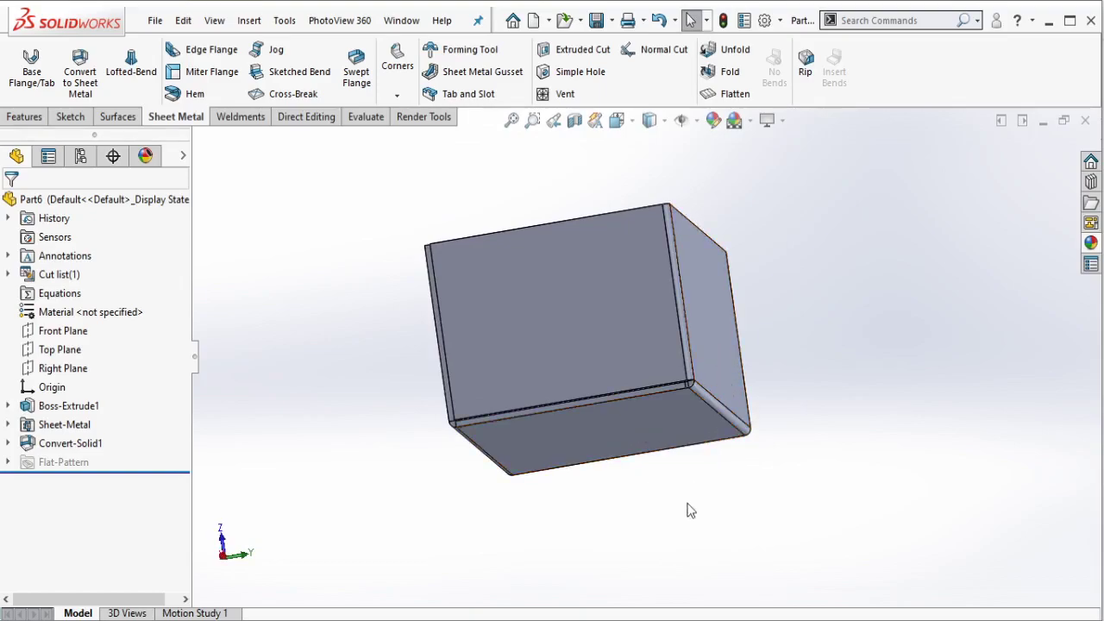
left_click(544, 620)
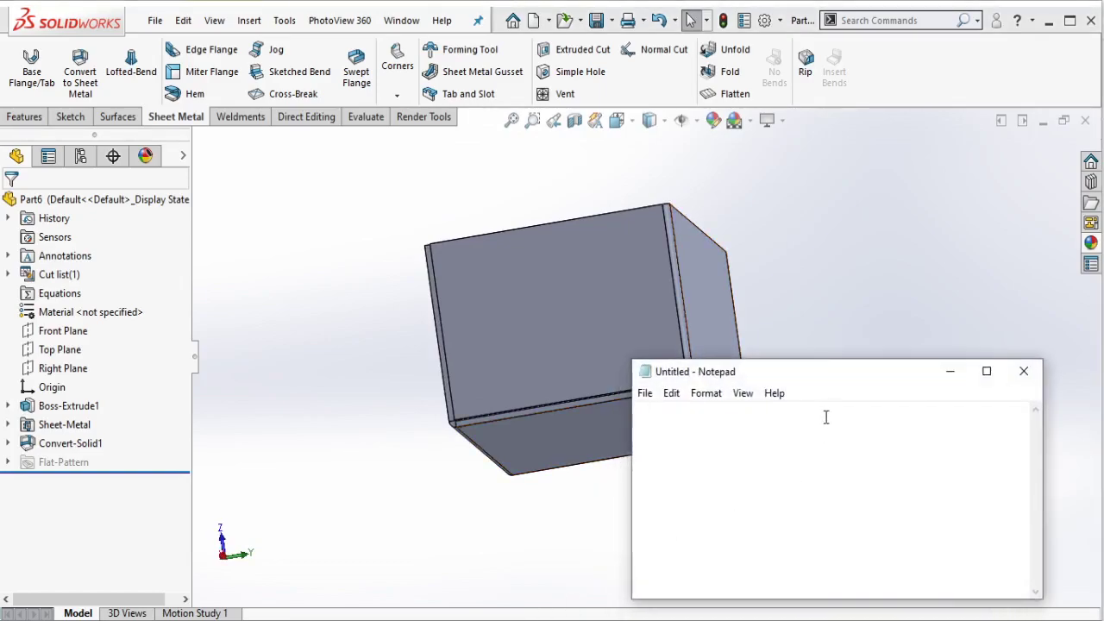
Step: Type the note 'we will create an angle in here', clear it, and minimize Notepad
left_click_drag(821, 376, 952, 253)
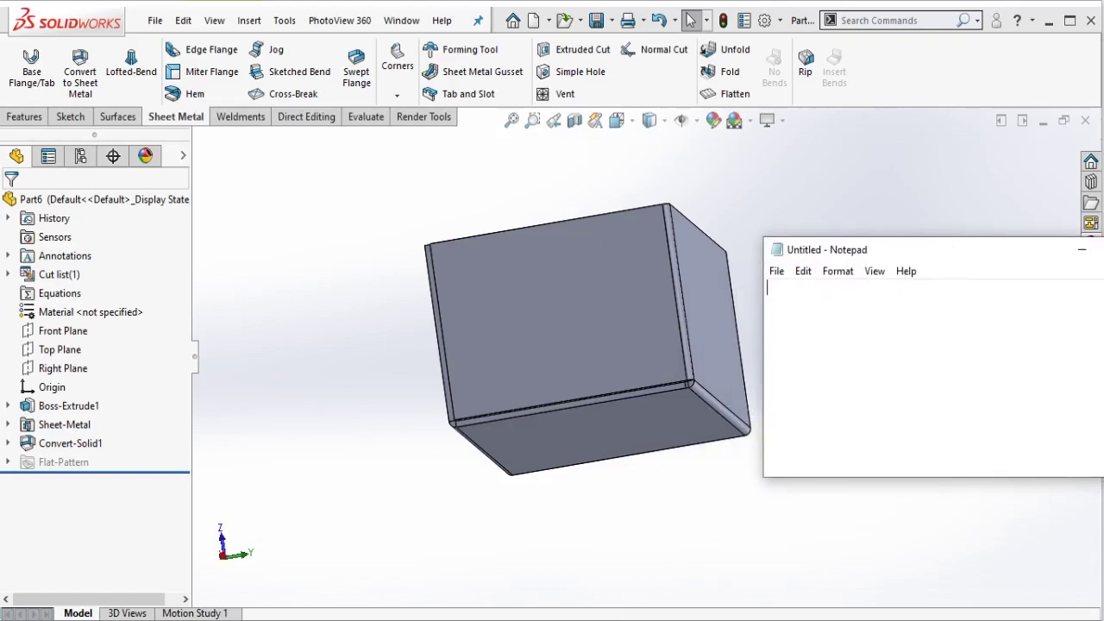
type("we will create an angle in here")
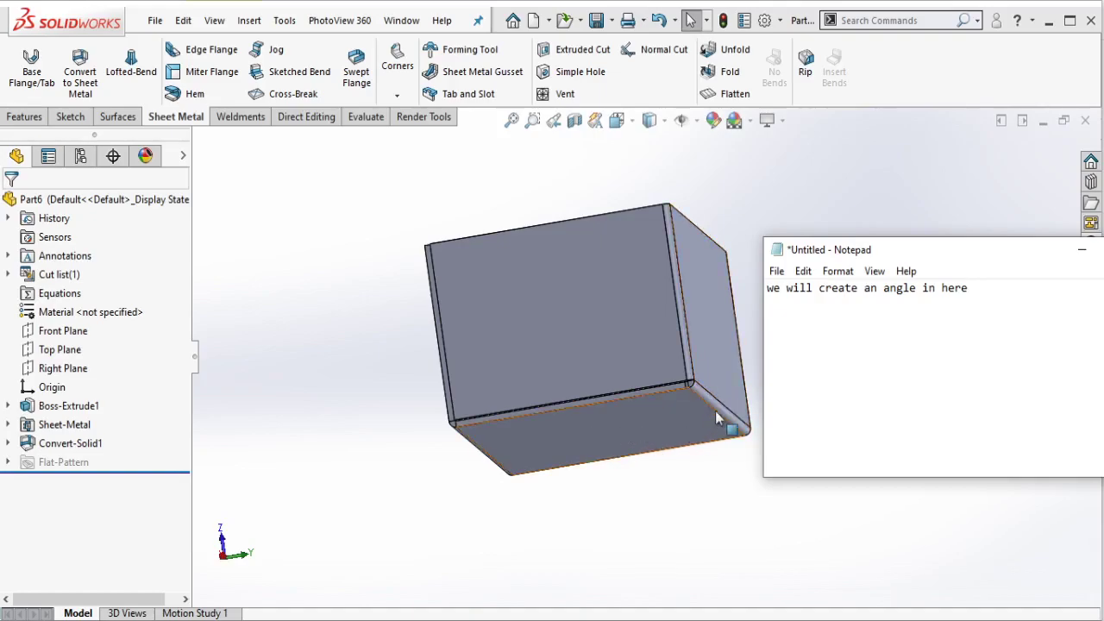
key("ctrl+a")
key("BackSpace")
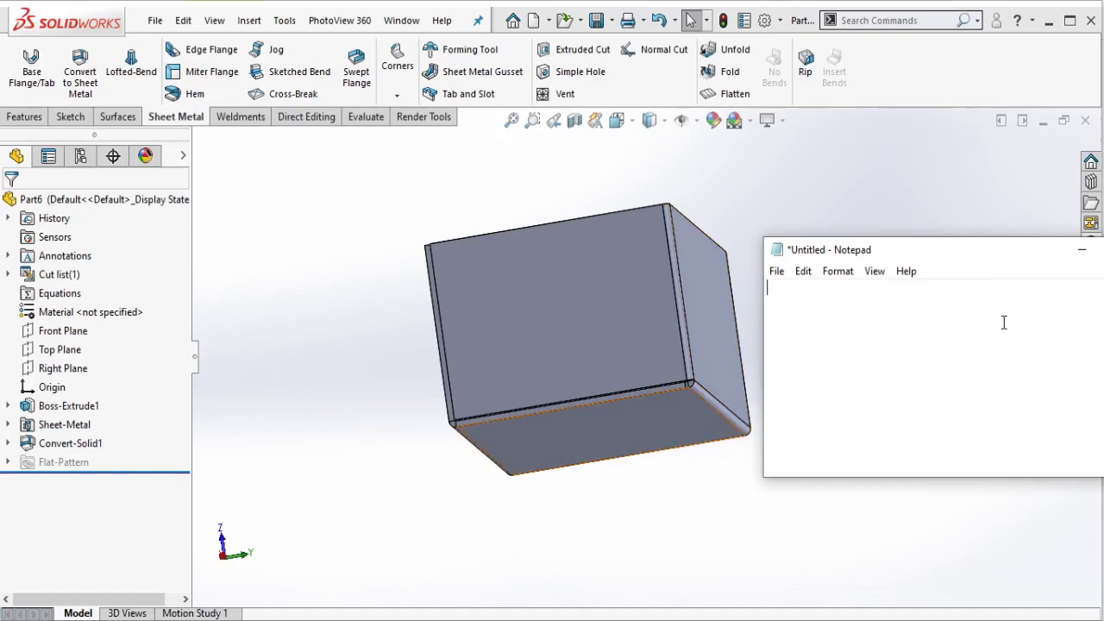
left_click(1082, 249)
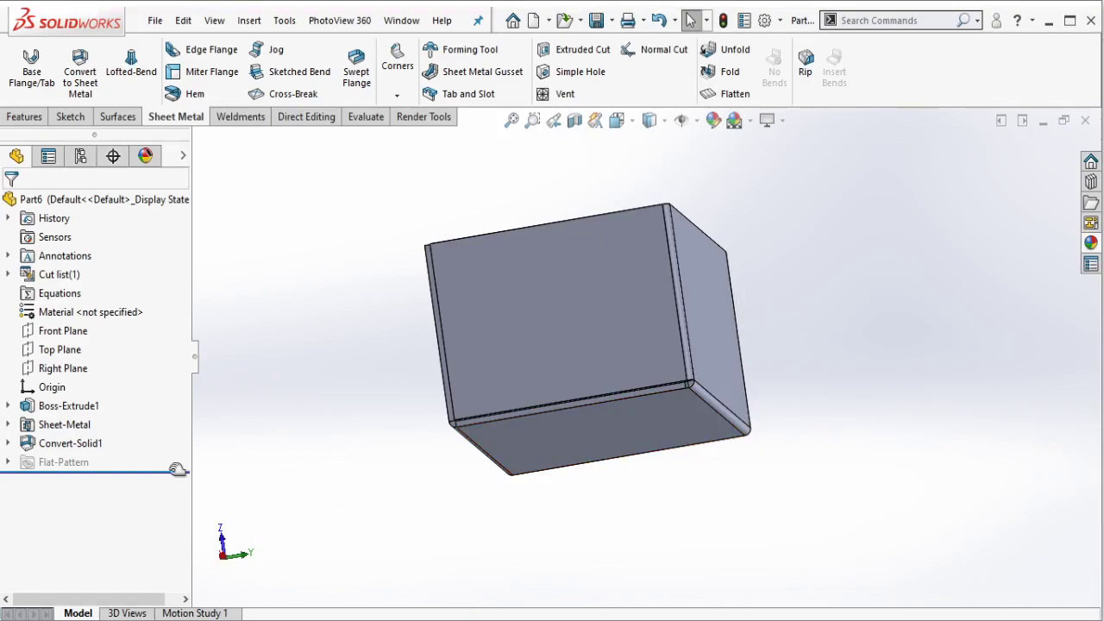
Step: Roll the feature tree back to just after Boss-Extrude1 and show the Direct Editing tools
left_click_drag(177, 469, 178, 416)
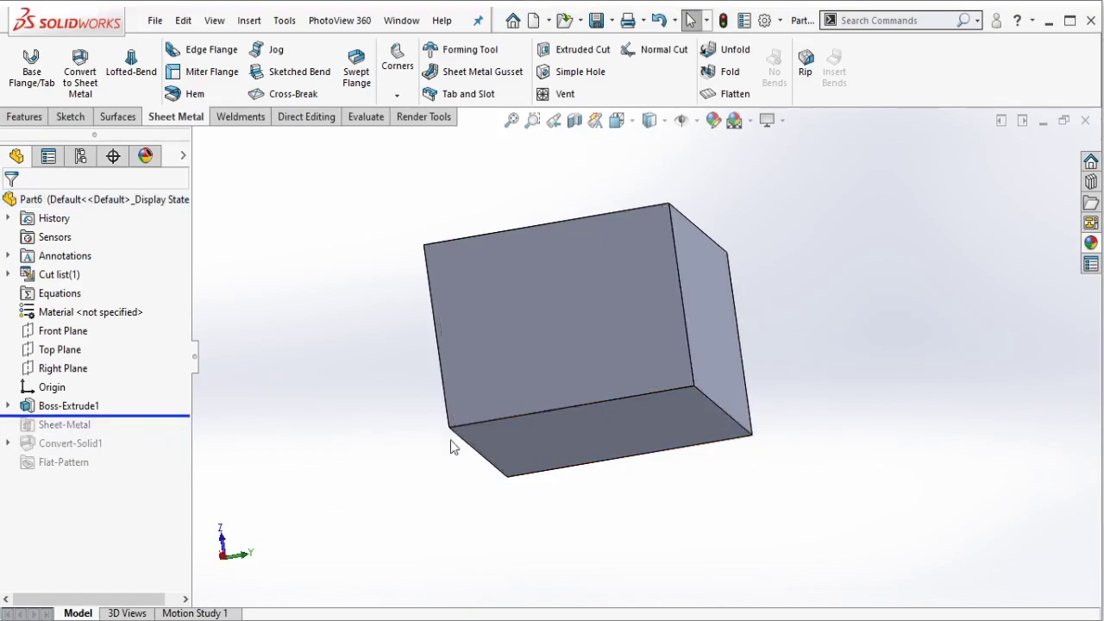
left_click(314, 127)
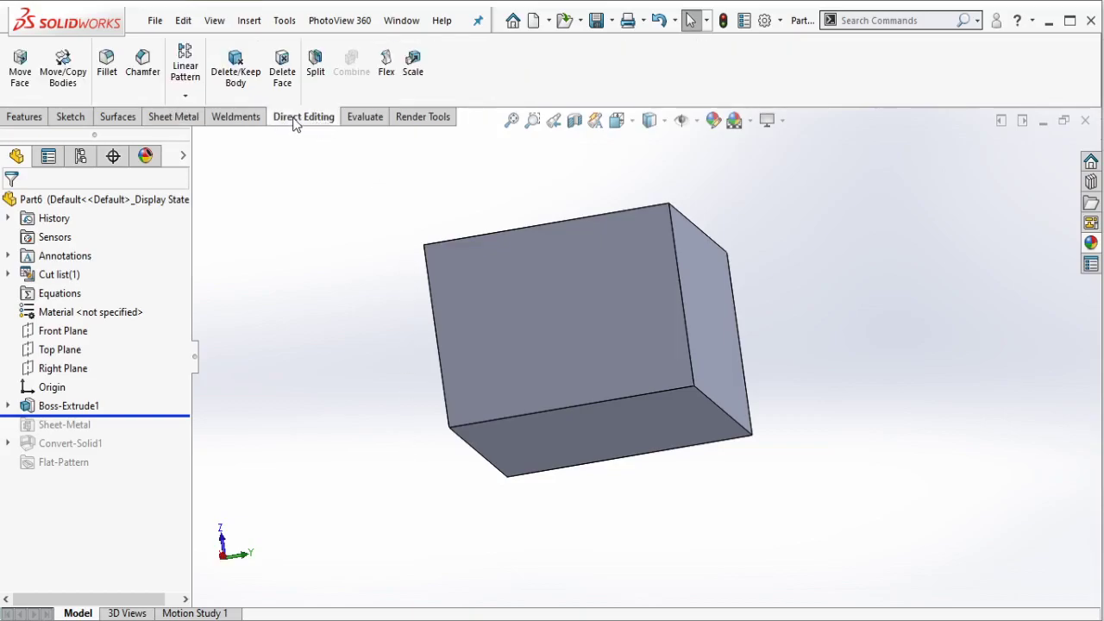
right_click(293, 124)
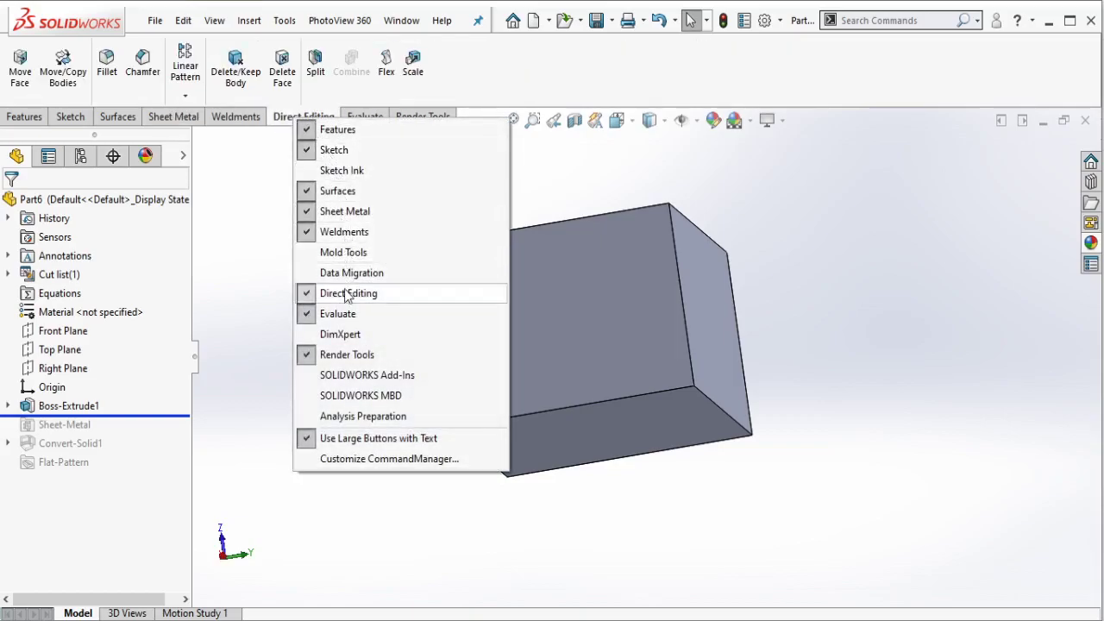
Step: Start a Rotate-type Move Face on the bottom face, using a base edge as the axis
left_click(256, 213)
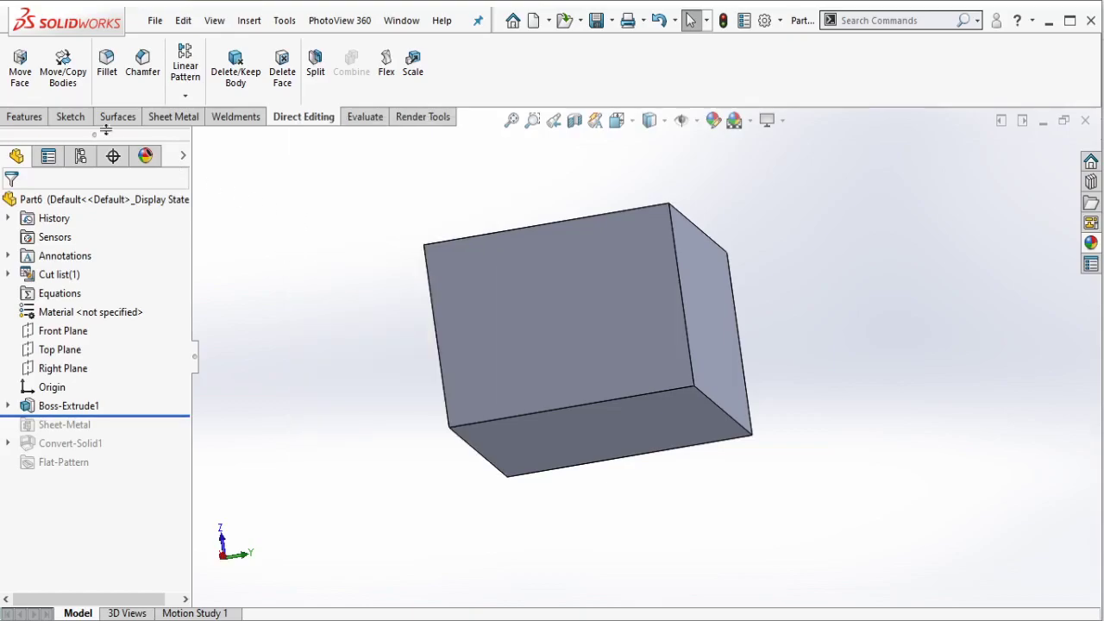
left_click(21, 70)
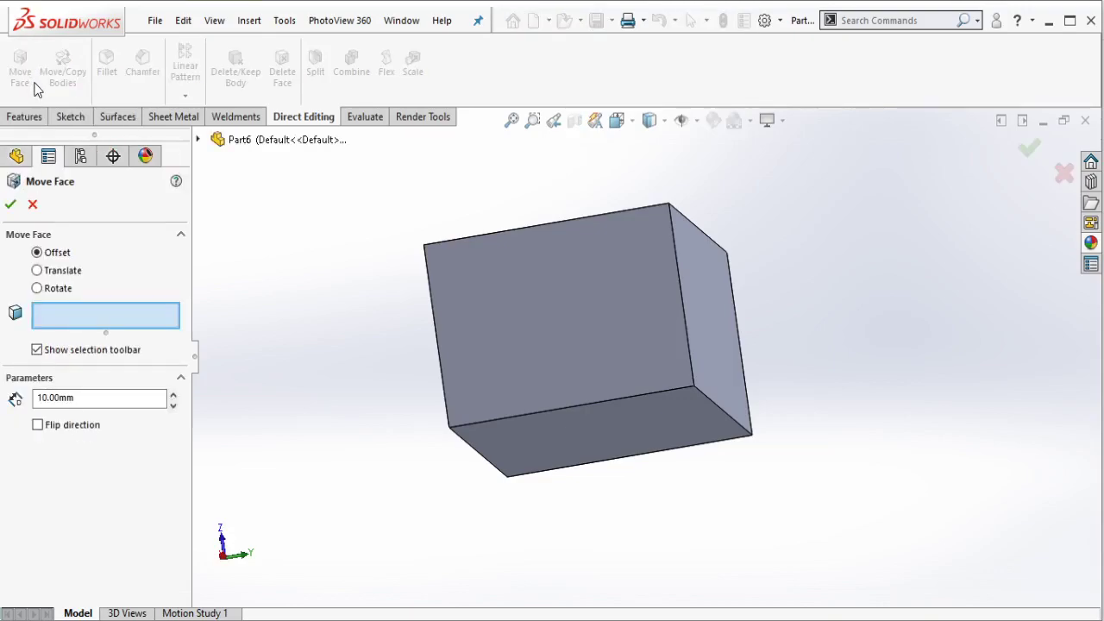
left_click(69, 273)
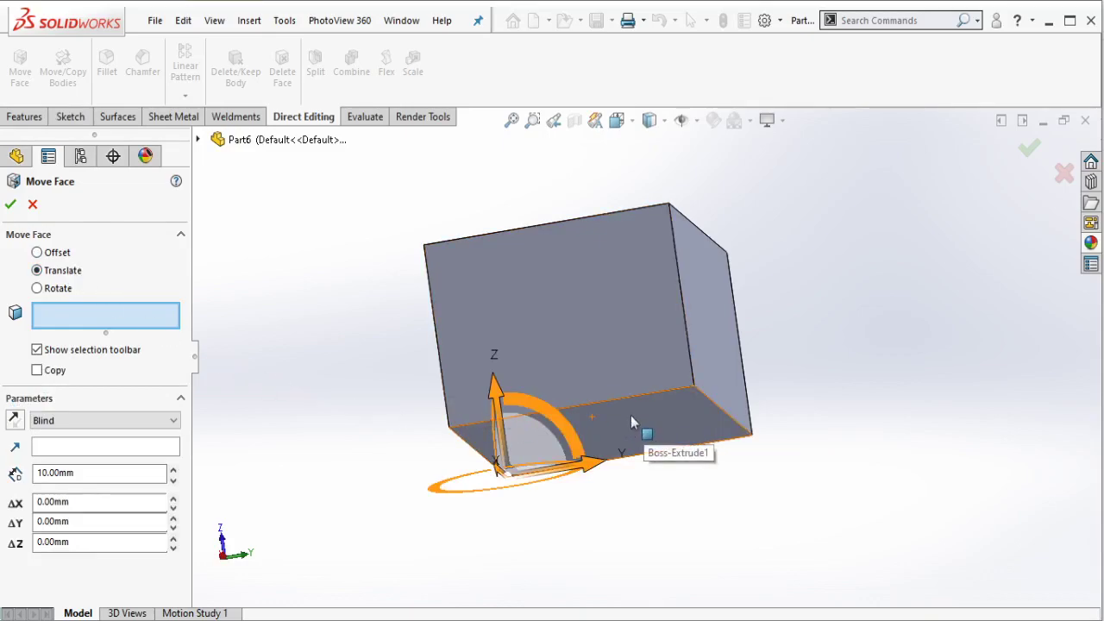
left_click(55, 291)
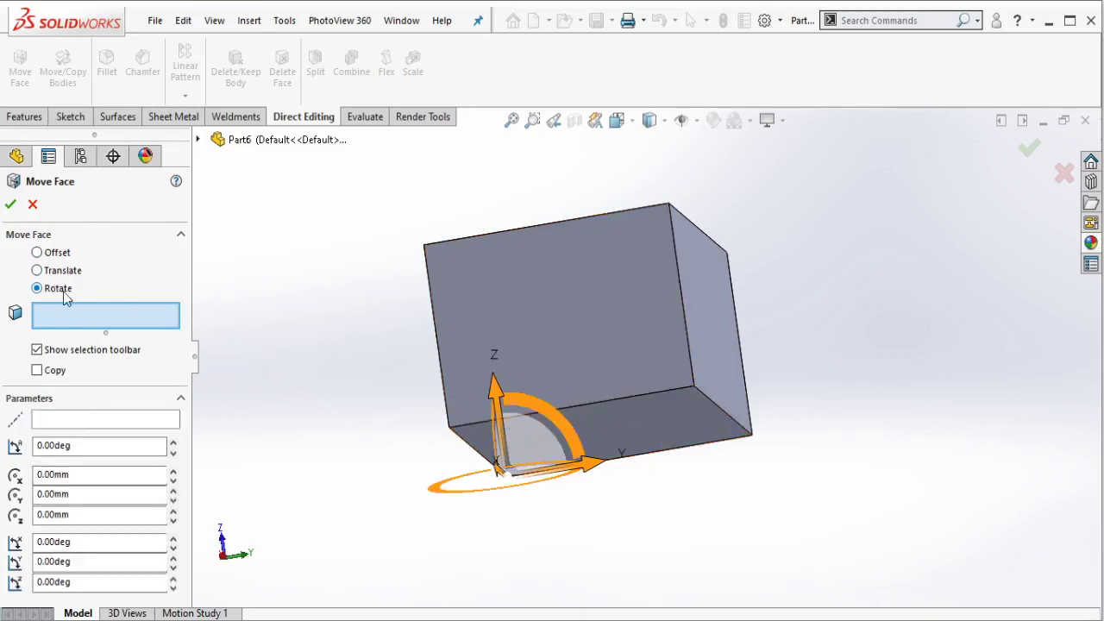
left_click(690, 445)
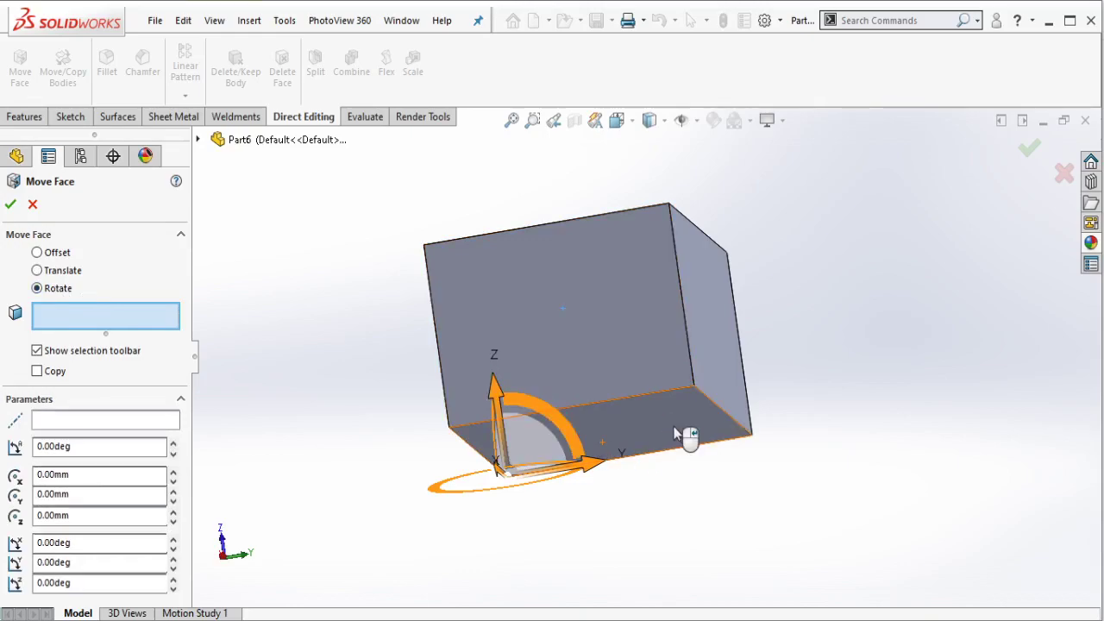
left_click(161, 424)
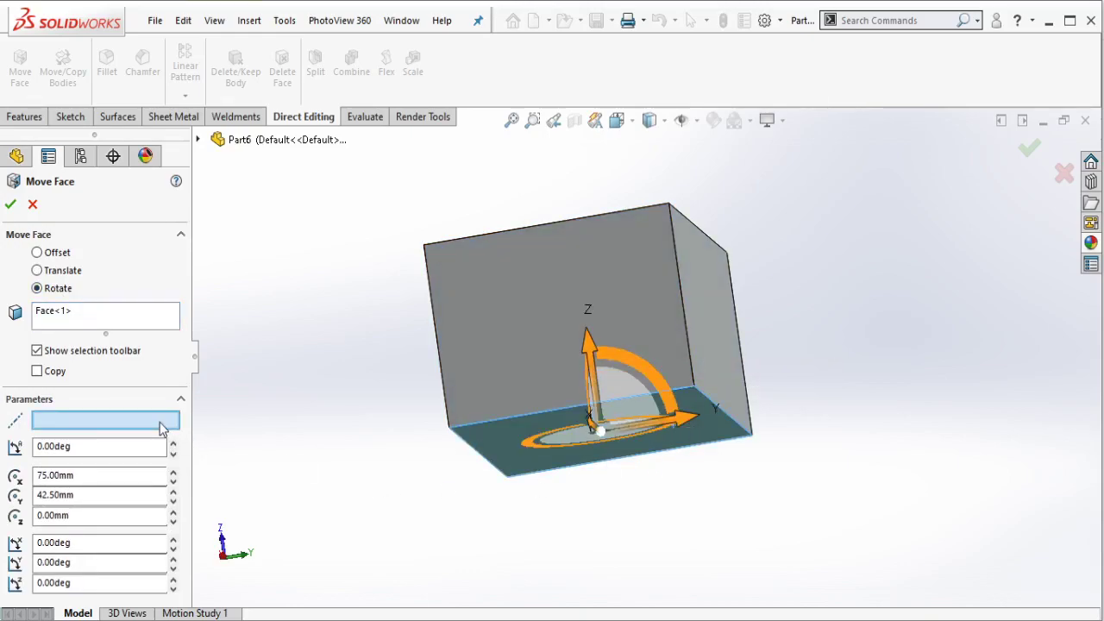
left_click(746, 432)
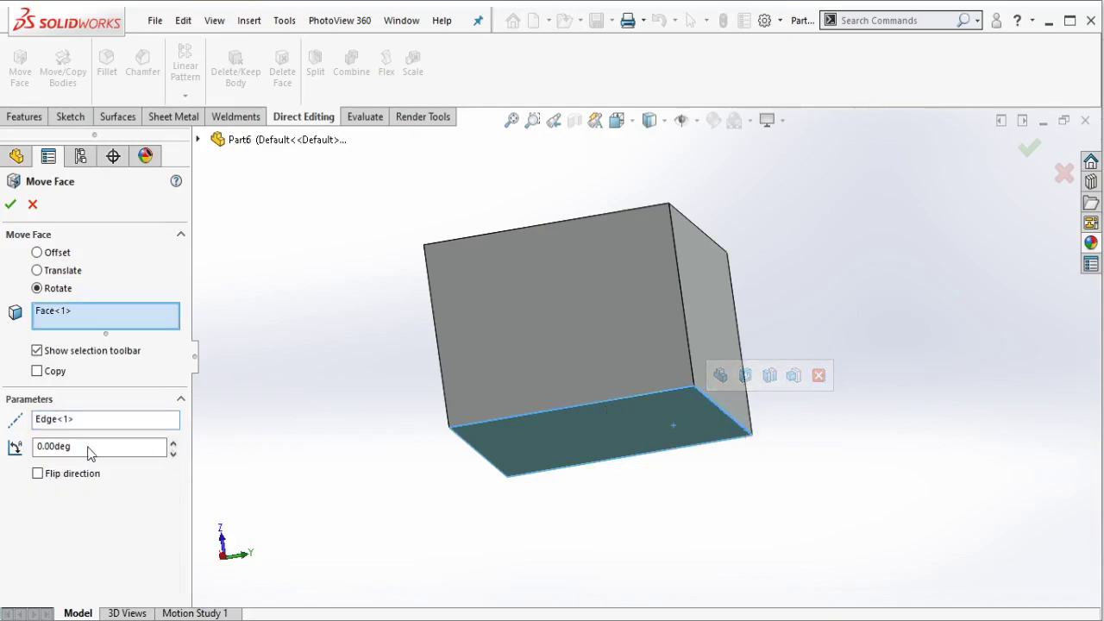
Step: Set the rotation to 10 degrees with flipped direction and accept Move Face1
left_click(172, 445)
left_click(172, 445)
left_click(172, 446)
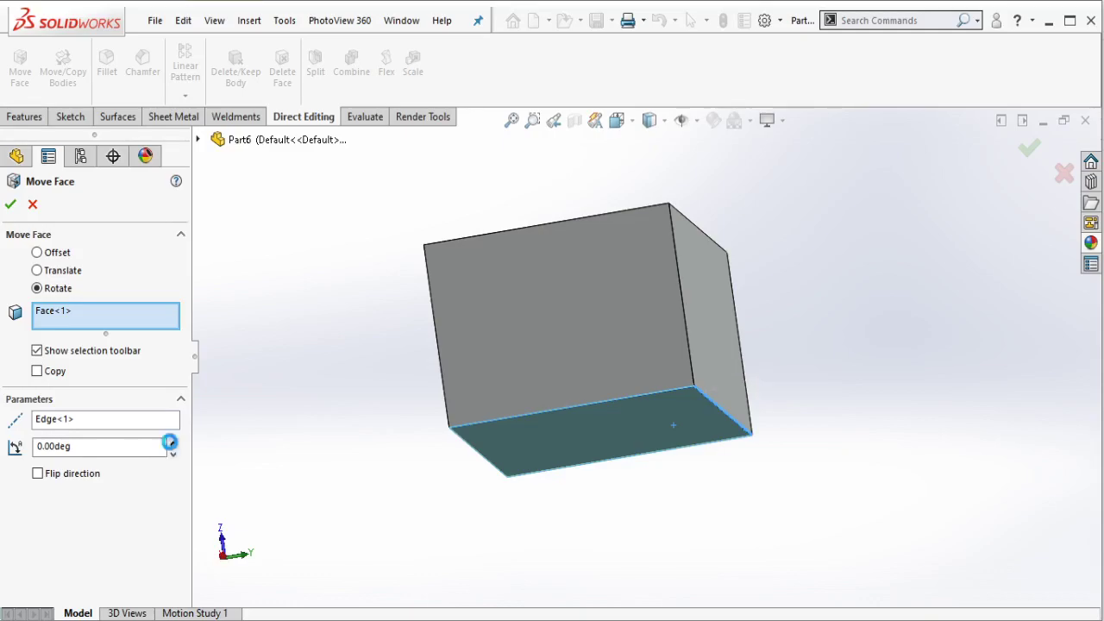
left_click(172, 445)
left_click(171, 445)
left_click(62, 474)
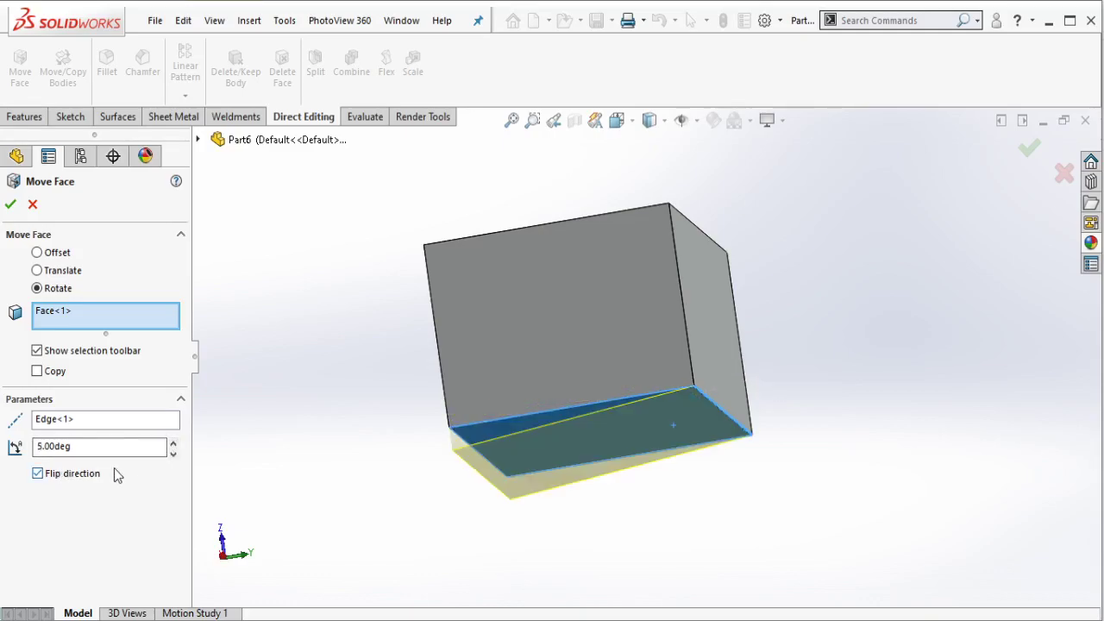
left_click(173, 444)
left_click(172, 444)
left_click(172, 444)
left_click(172, 445)
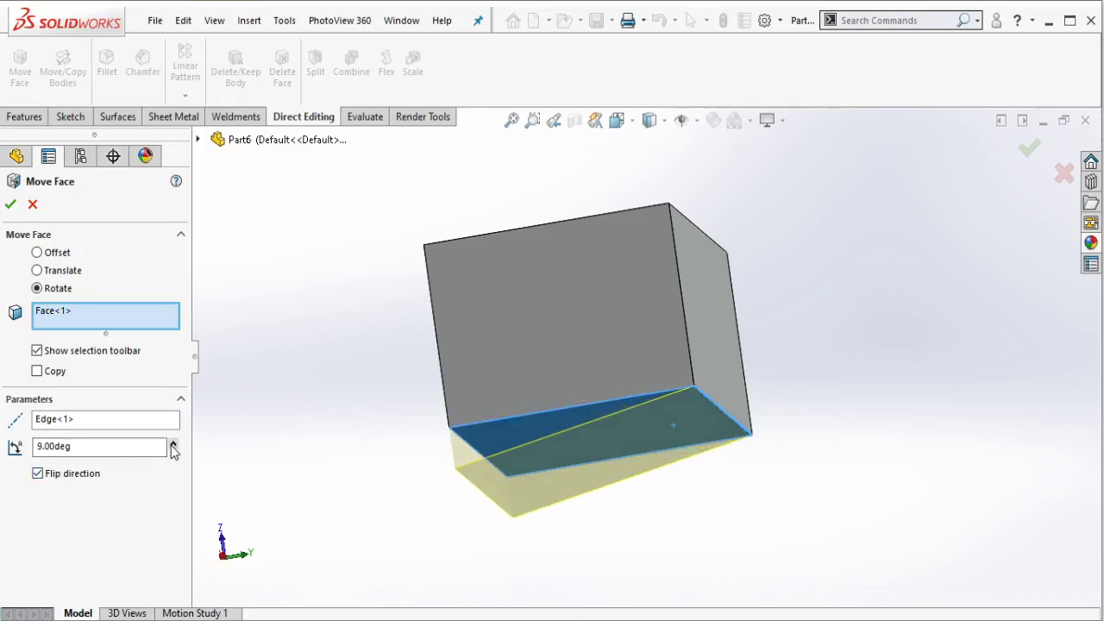
left_click(172, 444)
middle_click_drag(677, 372, 679, 388)
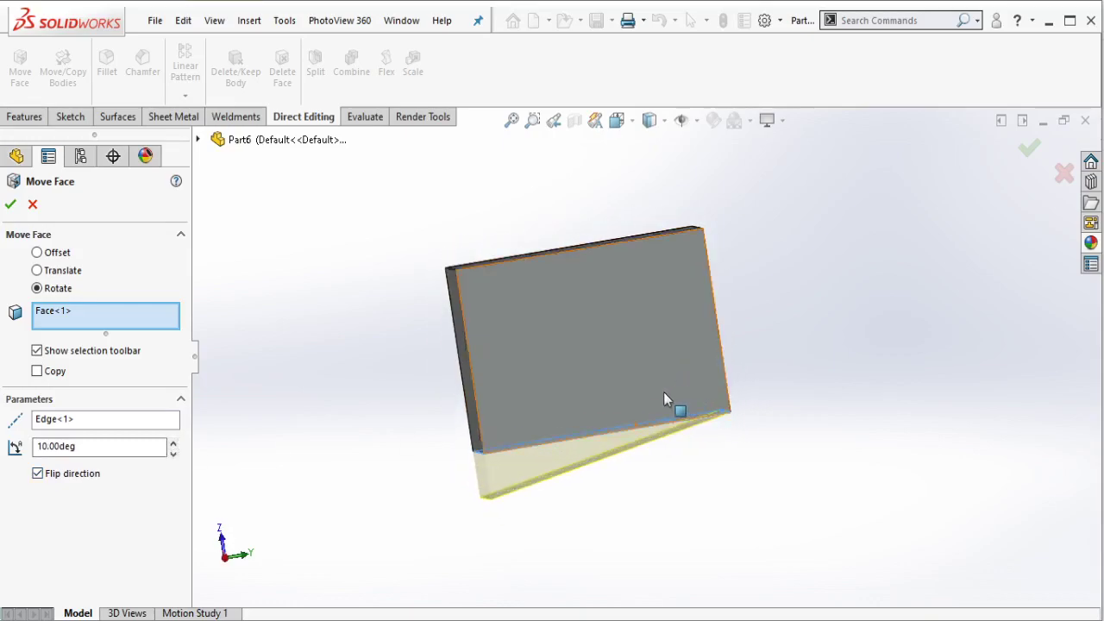
middle_click_drag(486, 362, 407, 345)
left_click(10, 204)
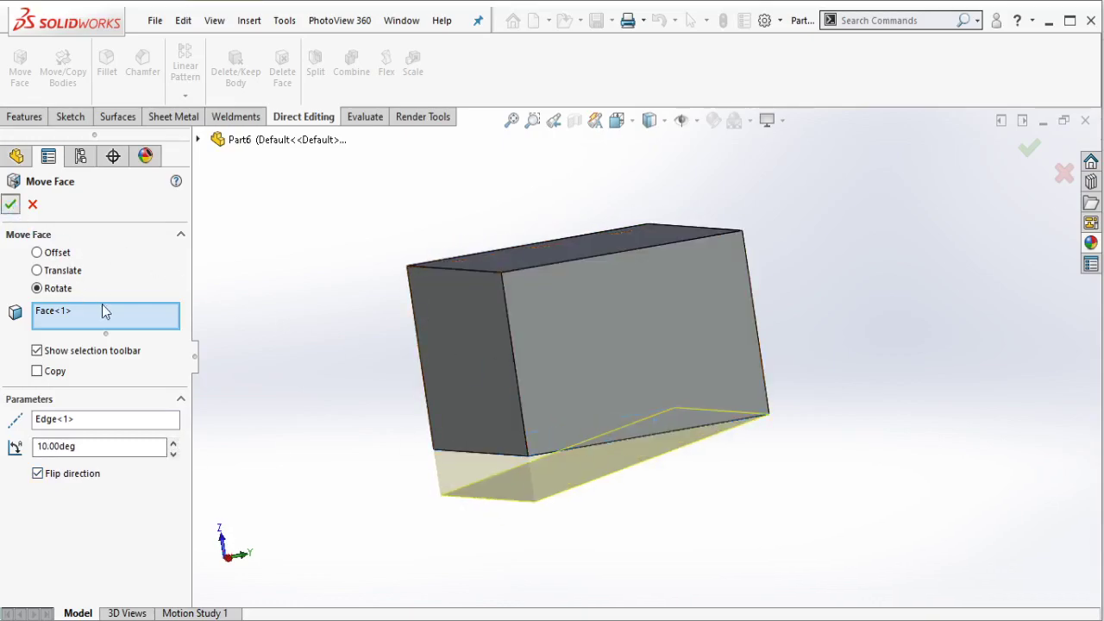
left_click(170, 383)
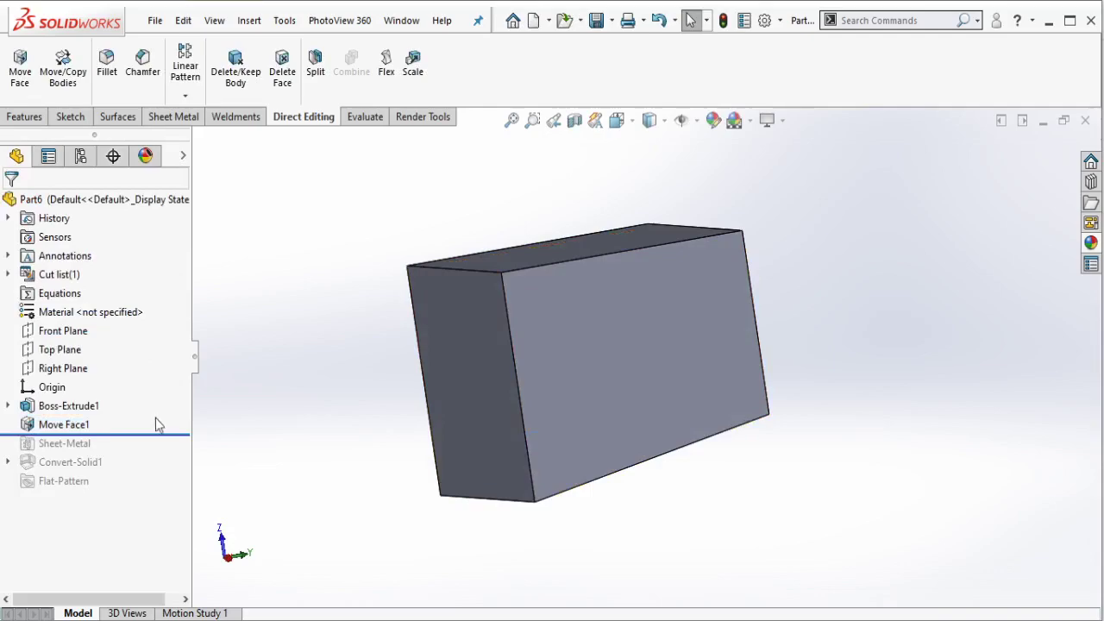
left_click_drag(150, 432, 136, 488)
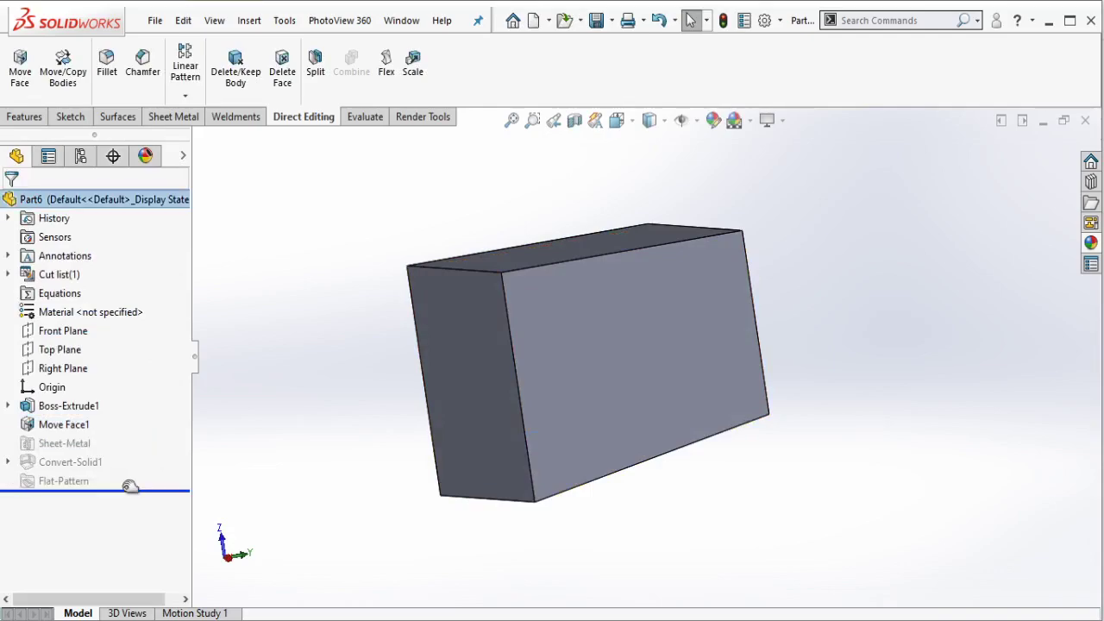
mouse_move(631, 395)
middle_mouse_down()
mouse_move(603, 371)
mouse_move(708, 439)
mouse_move(801, 374)
mouse_move(631, 382)
mouse_move(558, 354)
mouse_move(514, 358)
middle_mouse_up()
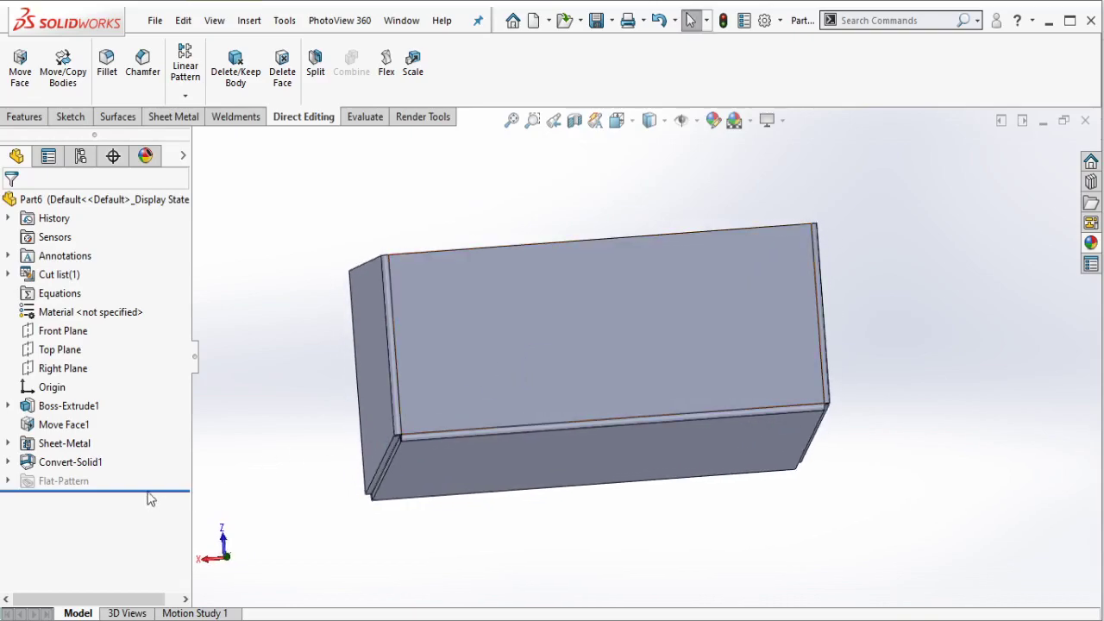
left_click_drag(154, 488, 168, 438)
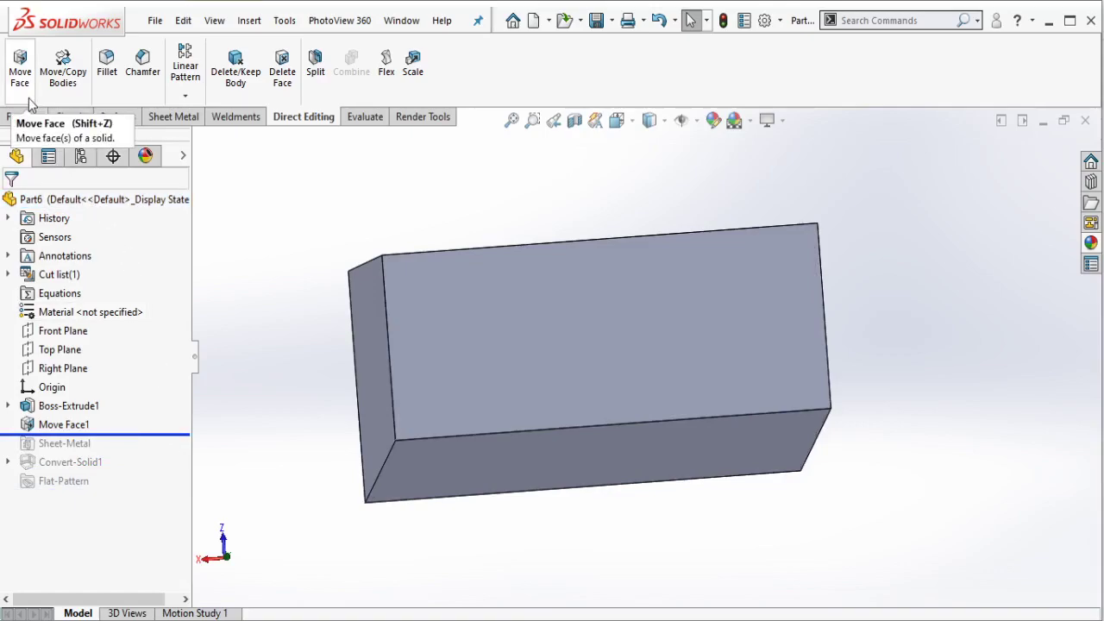
Step: Start another Rotate Move Face on the long side face about its vertical corner edge
left_click(29, 101)
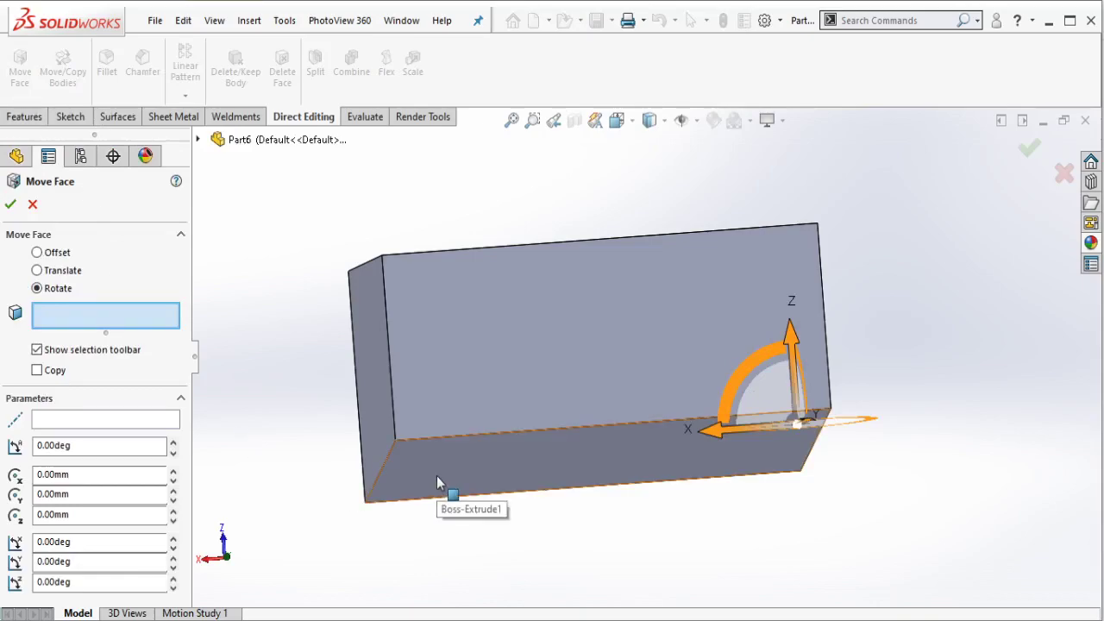
mouse_move(612, 298)
middle_mouse_down()
mouse_move(641, 426)
mouse_move(660, 443)
middle_mouse_up()
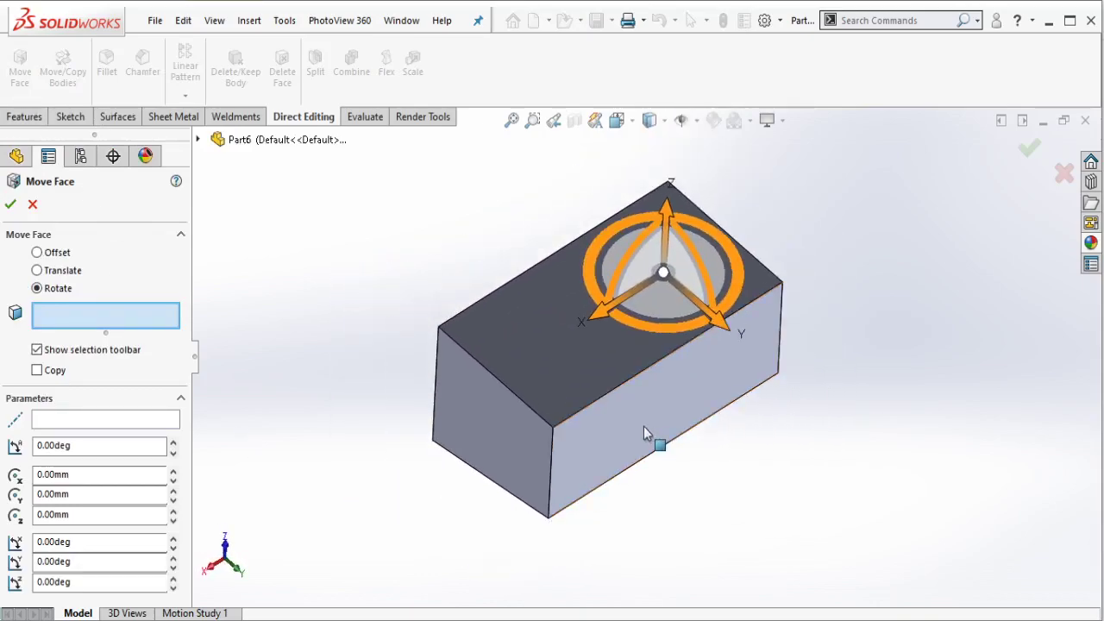
left_click(645, 430)
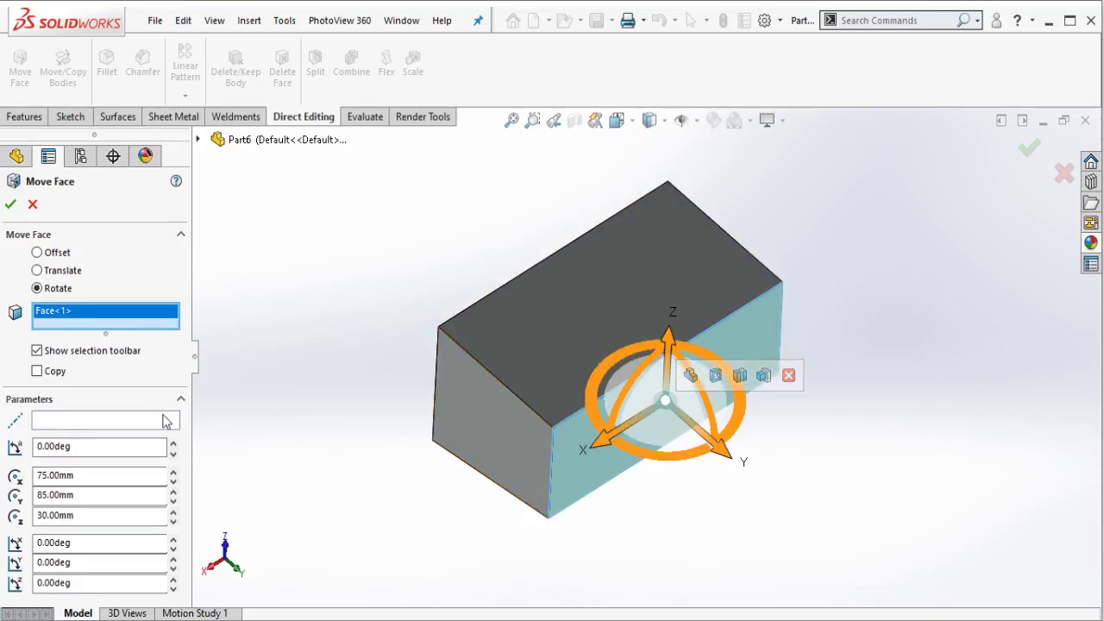
left_click(123, 423)
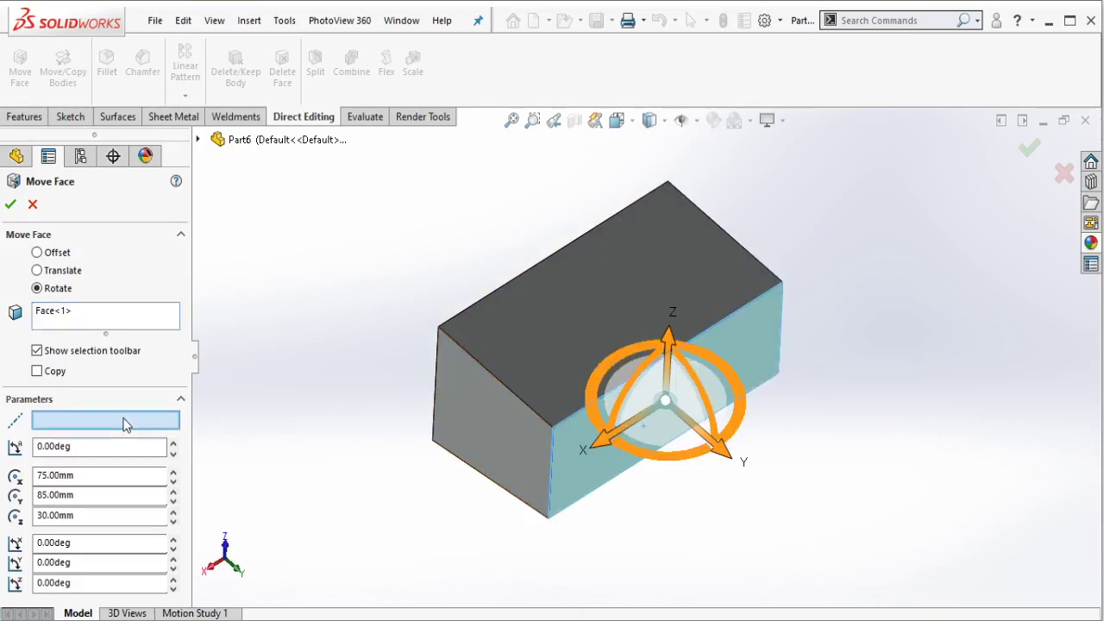
left_click(550, 499)
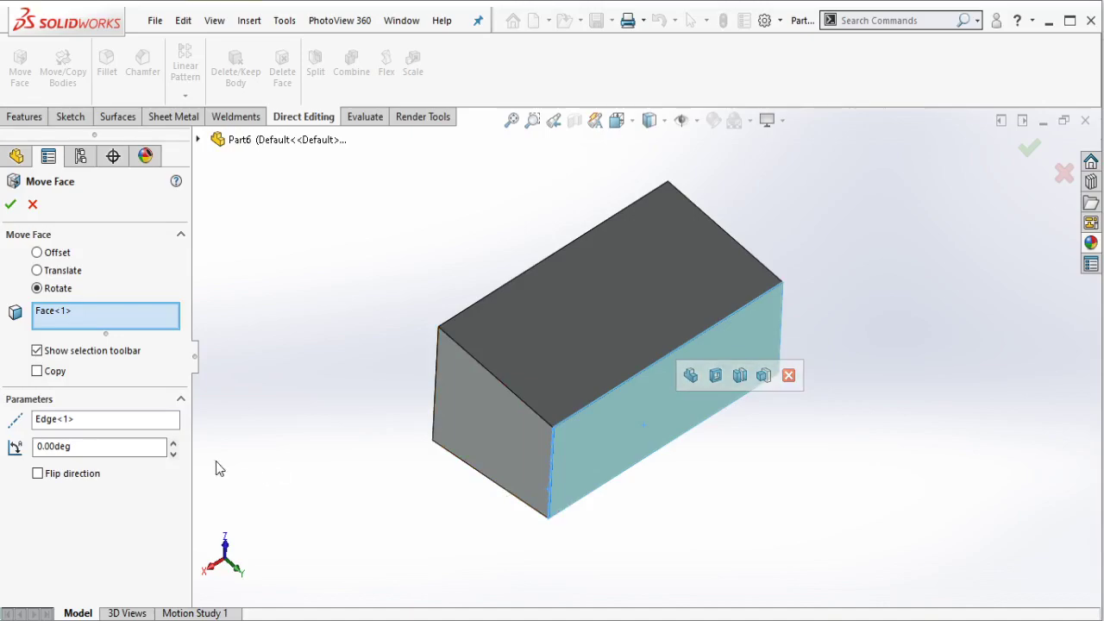
Step: Set the rotation angle to 15 degrees and accept Move Face2
left_click(172, 442)
left_click(173, 442)
left_click(172, 442)
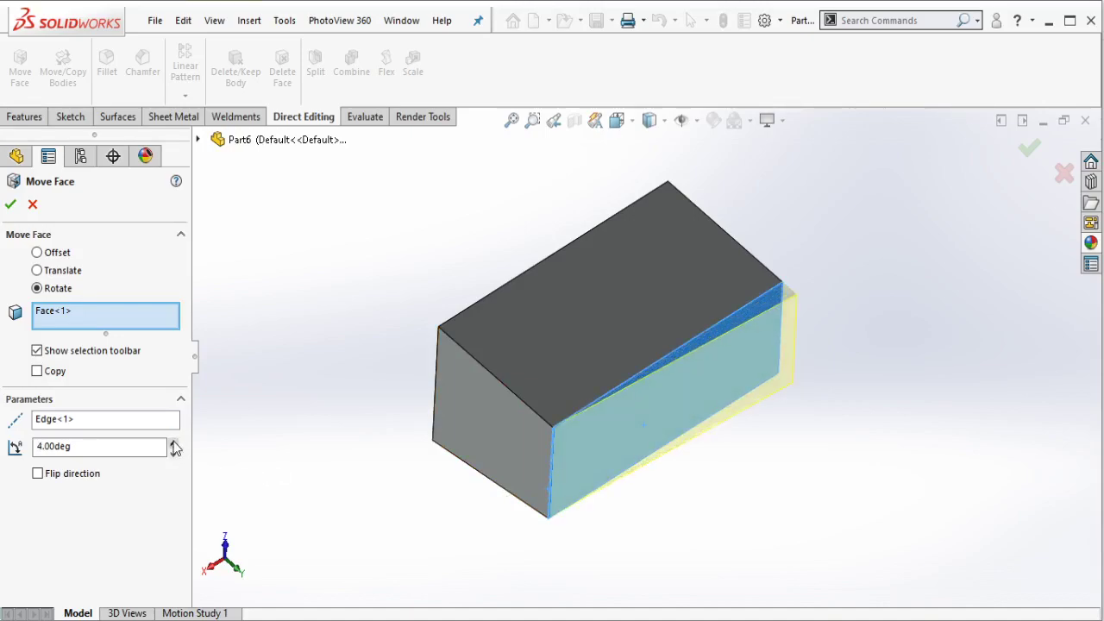
left_click(173, 442)
left_click(173, 443)
left_click(172, 442)
double_click(148, 448)
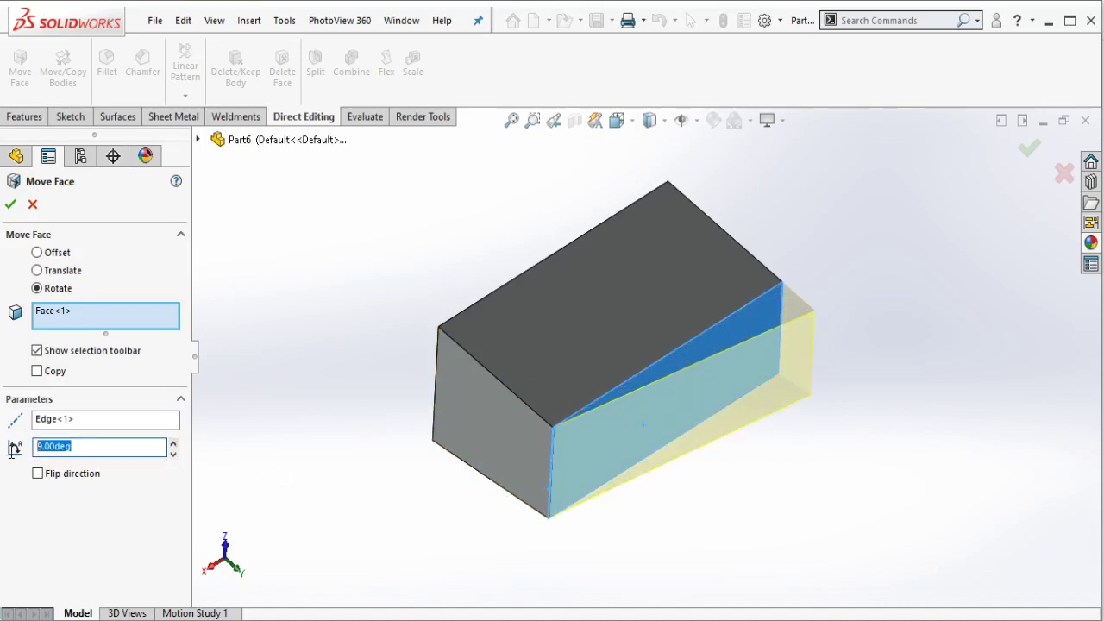
type("15")
key("Return")
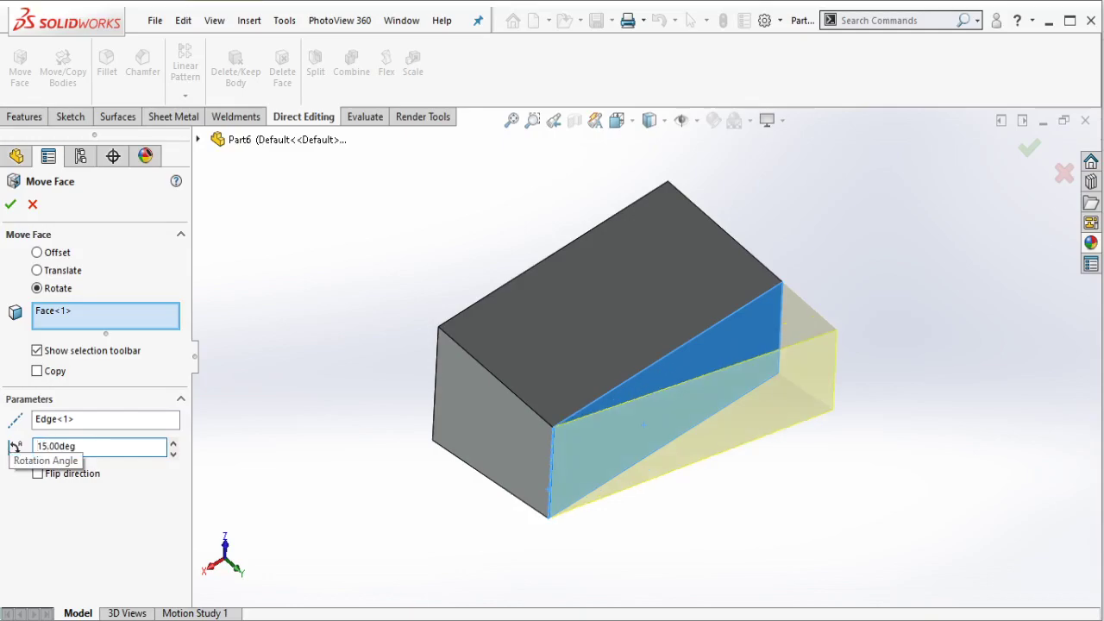
left_click(10, 204)
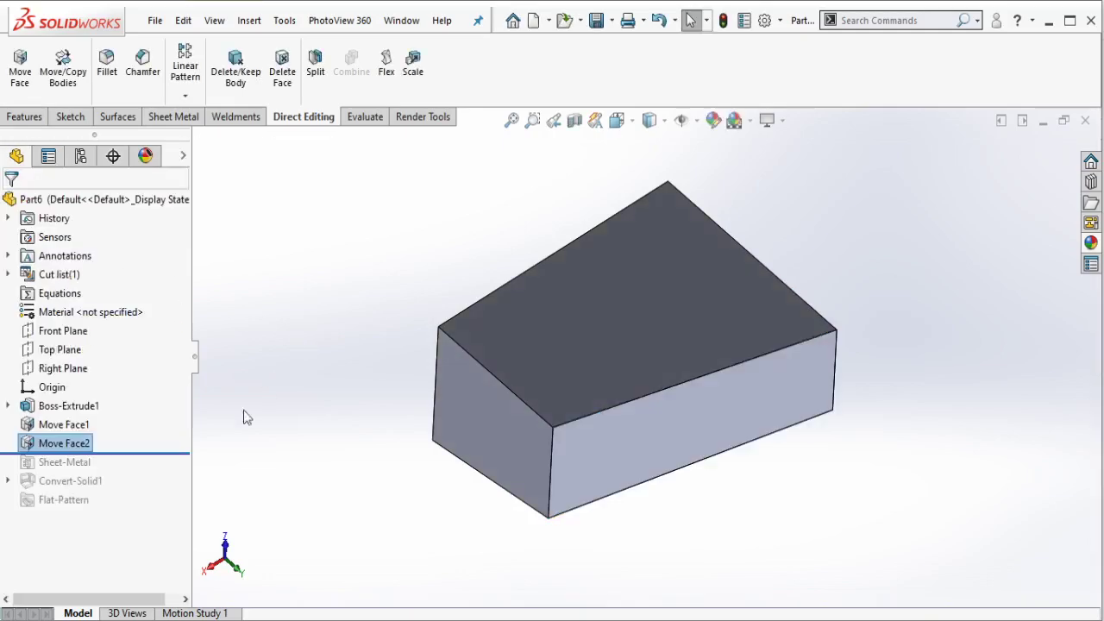
Step: Roll forward past Flat-Pattern, then suppress Move Face1 and Move Face2 to view the untilted box
left_click_drag(172, 454, 141, 509)
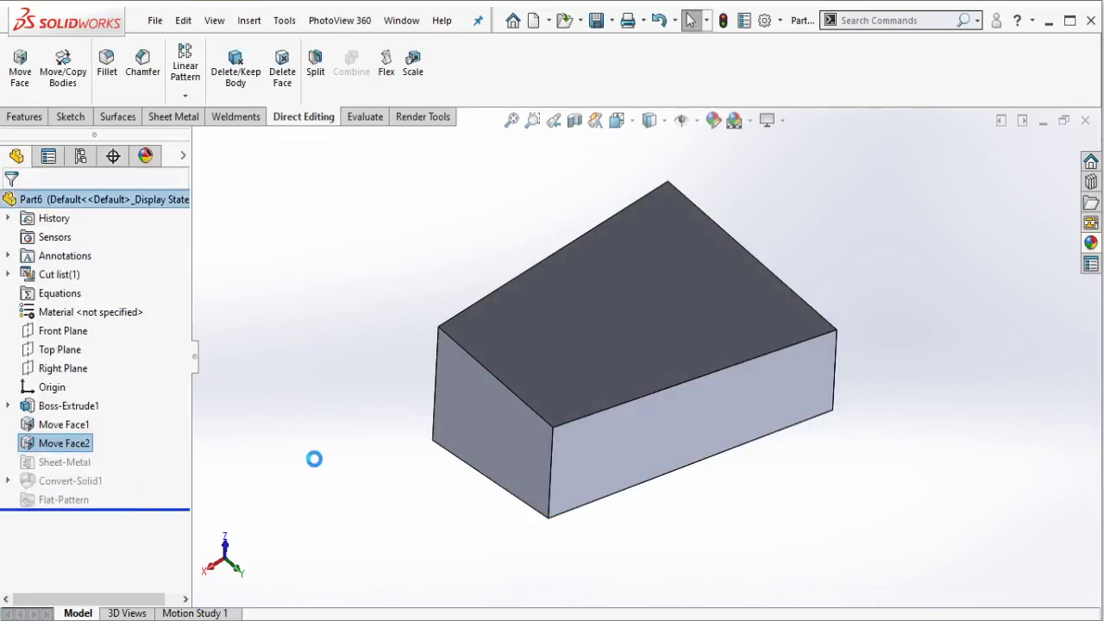
mouse_move(593, 327)
middle_mouse_down()
mouse_move(599, 180)
mouse_move(564, 165)
mouse_move(454, 156)
mouse_move(310, 199)
mouse_move(239, 250)
mouse_move(254, 239)
mouse_move(306, 251)
mouse_move(267, 337)
middle_mouse_up()
left_click(69, 425)
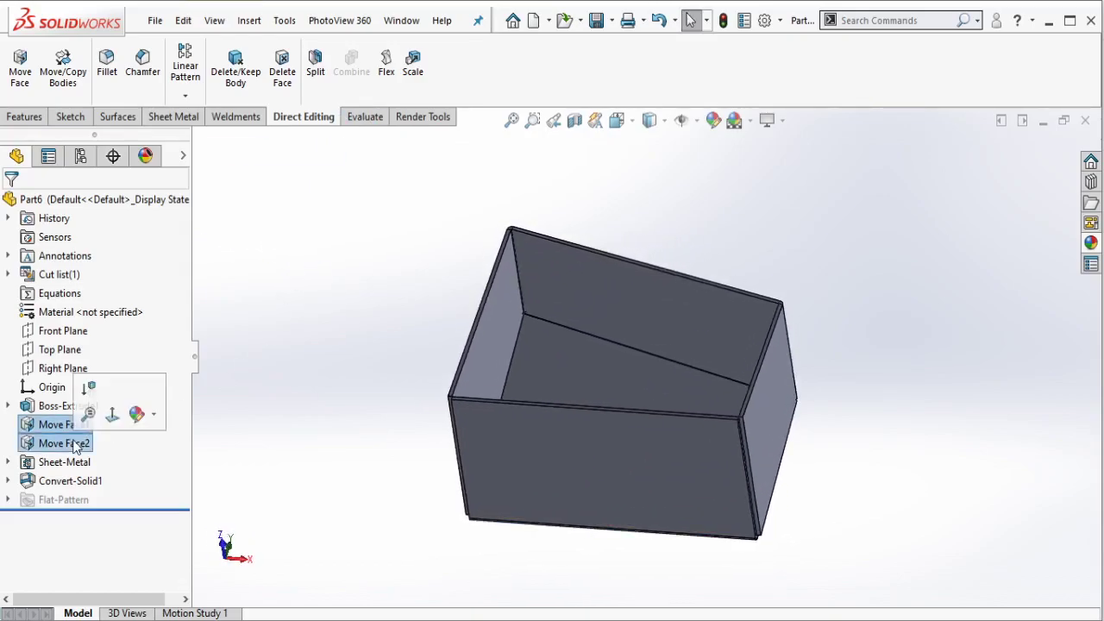
left_click(69, 444, "ctrl")
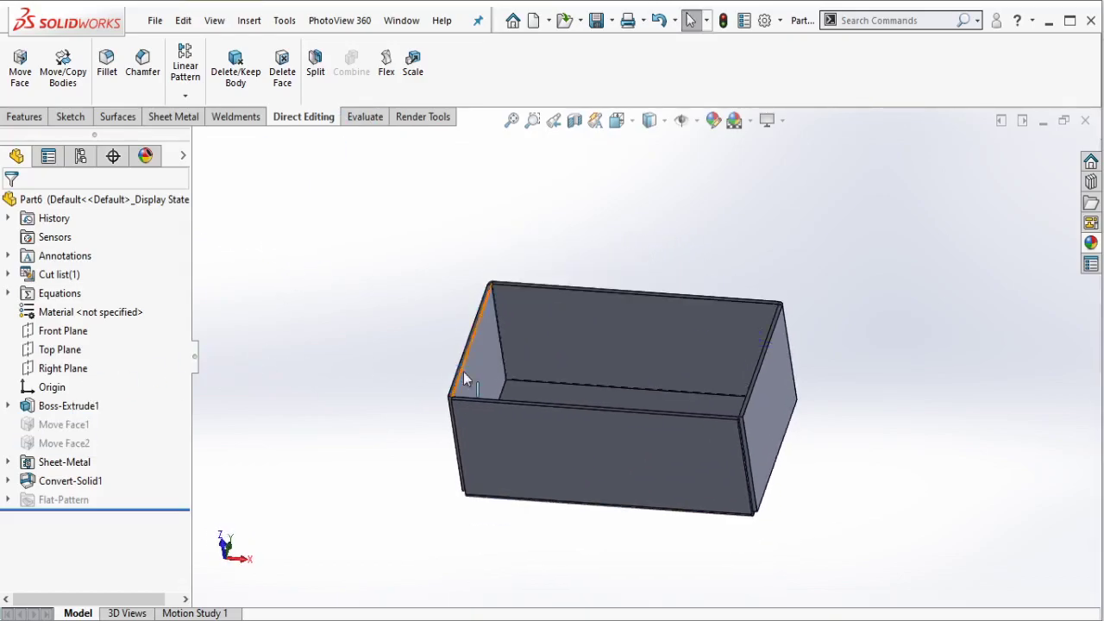
middle_click_drag(463, 372, 418, 354)
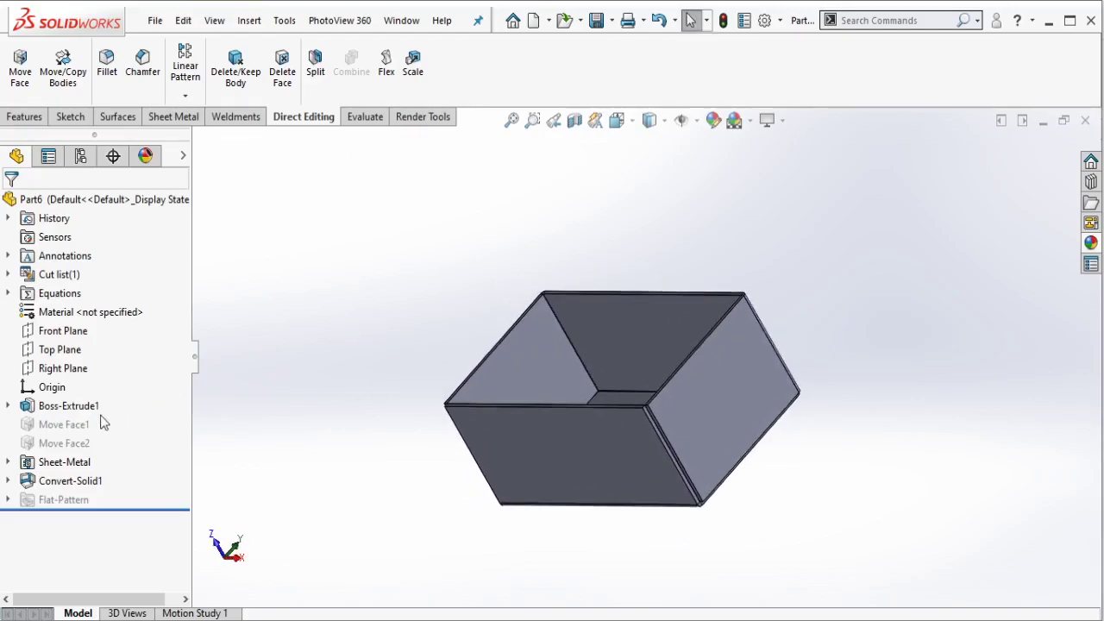
Step: Unsuppress Move Face1 and Move Face2 so the angled base and flared side wall return
left_click(69, 425)
left_click(69, 443, "ctrl")
left_click(79, 390)
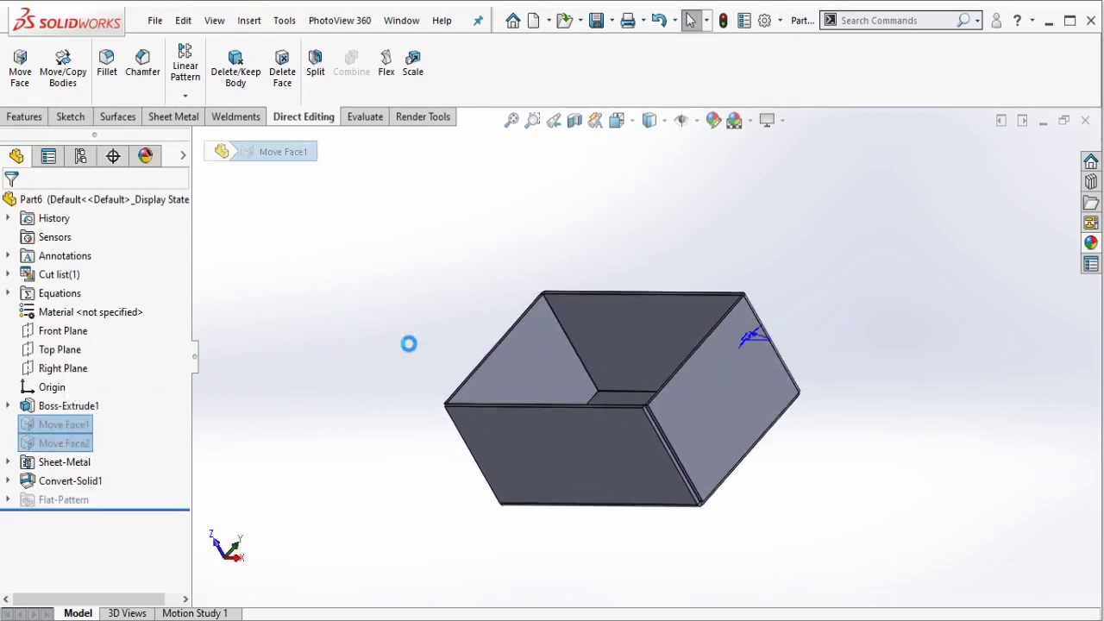
mouse_move(422, 342)
middle_mouse_down()
mouse_move(505, 323)
mouse_move(464, 315)
mouse_move(579, 333)
mouse_move(557, 320)
mouse_move(565, 338)
middle_mouse_up()
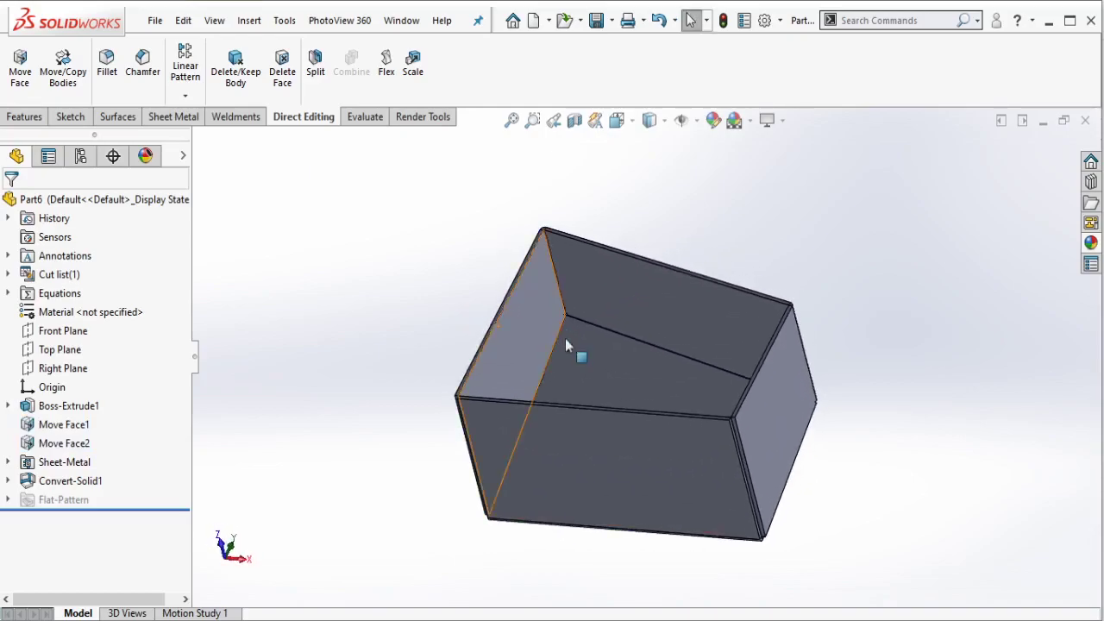
Step: Bring Notepad to the front and start typing the closing note 'that's all'
key("alt+Tab")
type("tha")
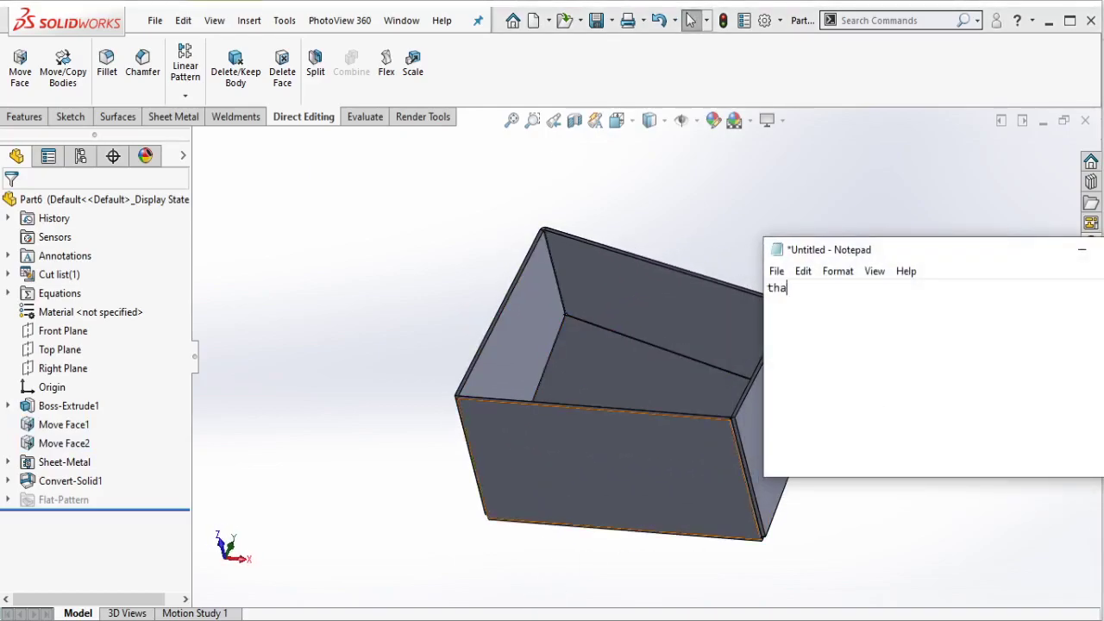
type("t's al")
type("!")
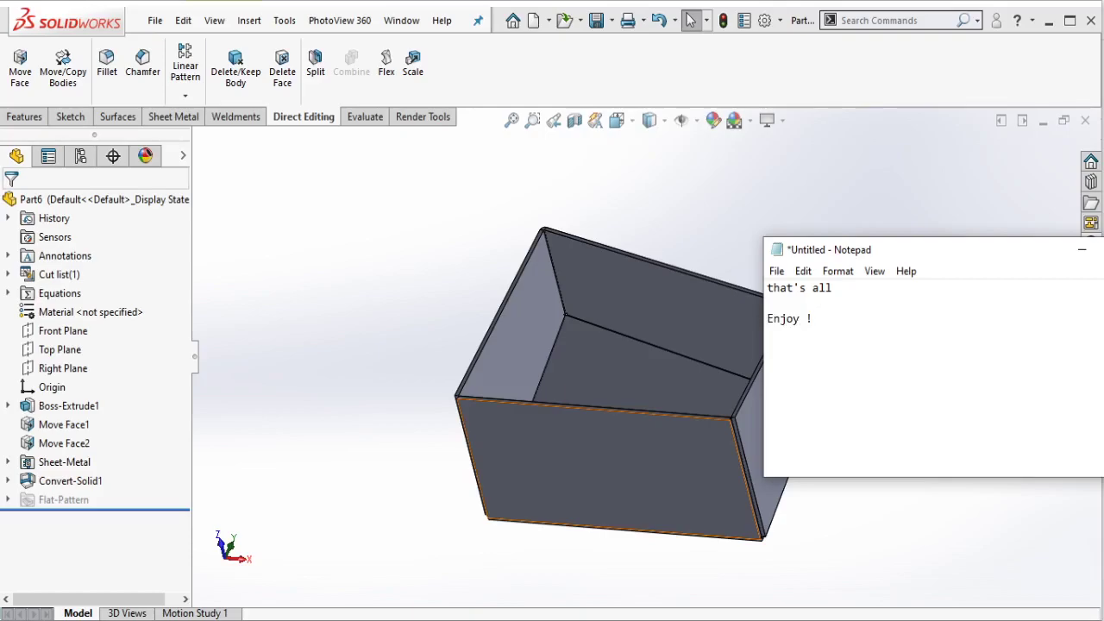